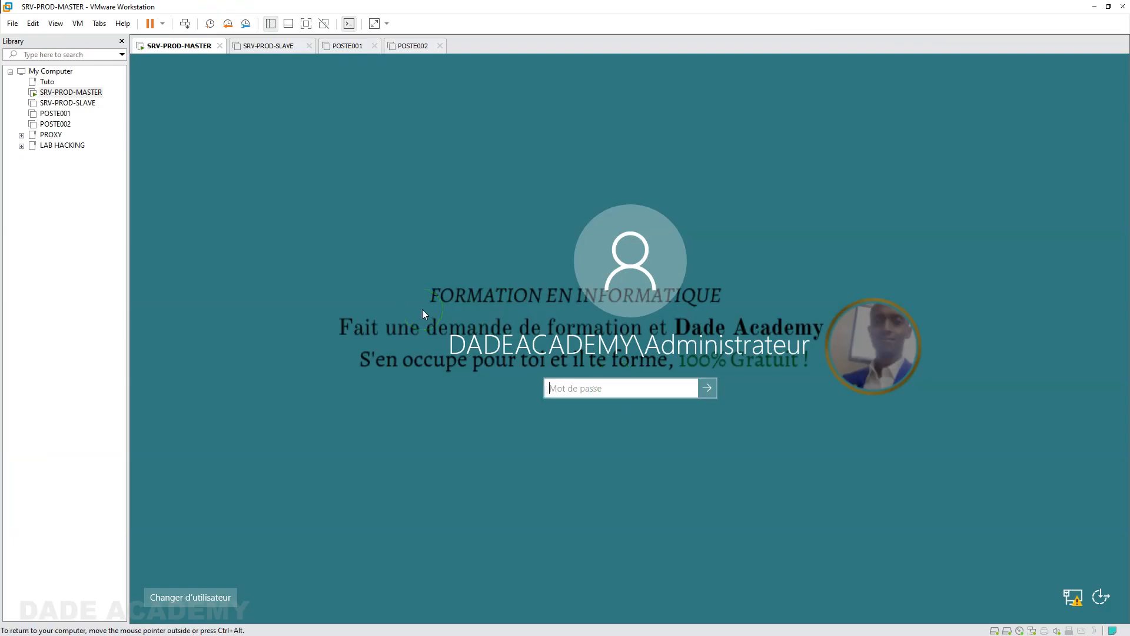
Sign in to the SRV-PROD-MASTER server by entering the domain administrator account's password.
text(*******)
key(Return)
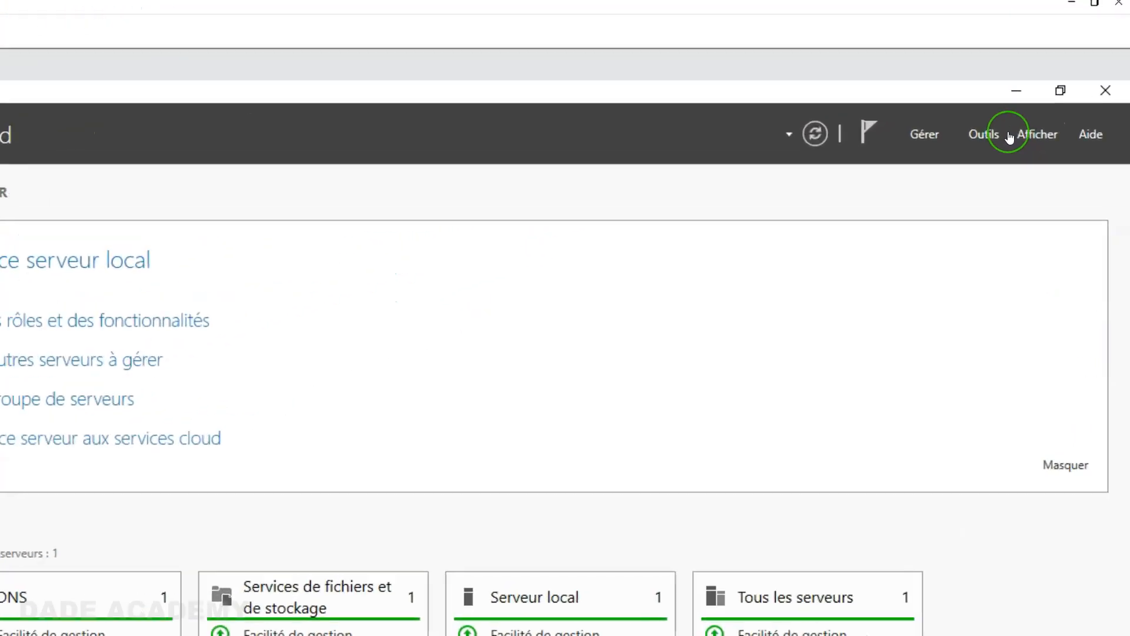
Open Centre d'administration Active Directory from Server Manager and display the dadeacademy (local) domain.
click(981, 134)
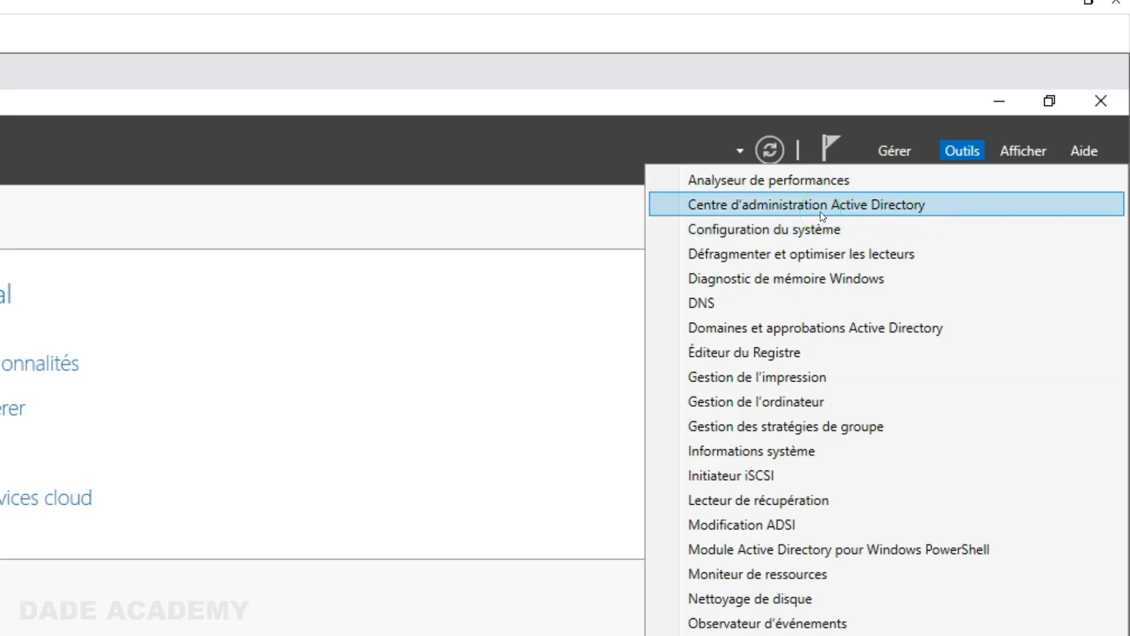
click(836, 215)
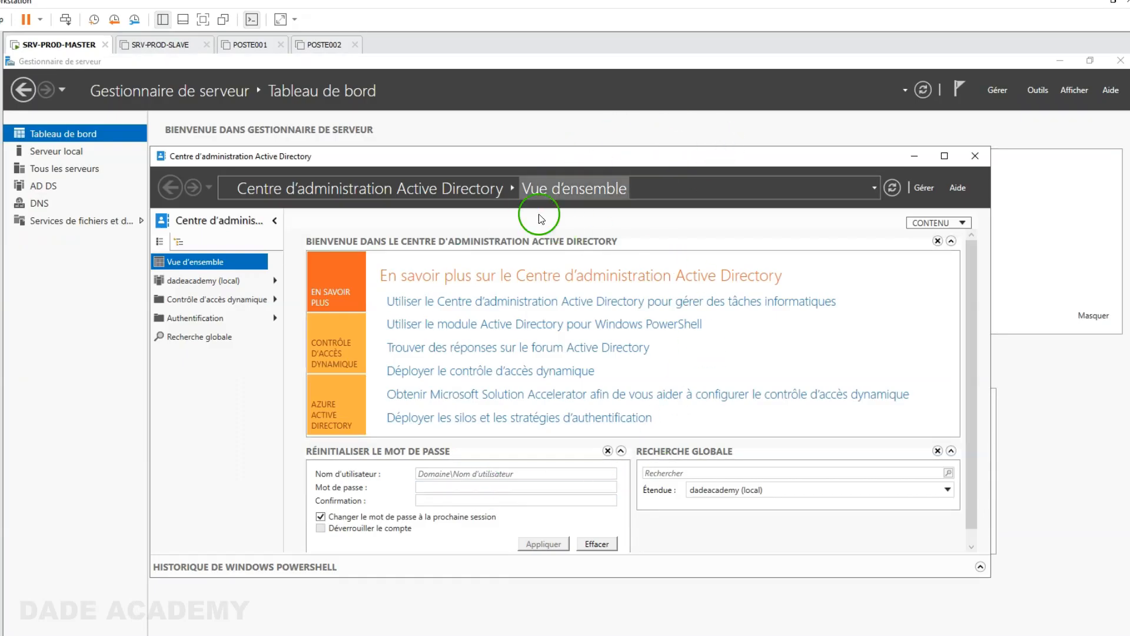
drag(715, 162, 740, 153)
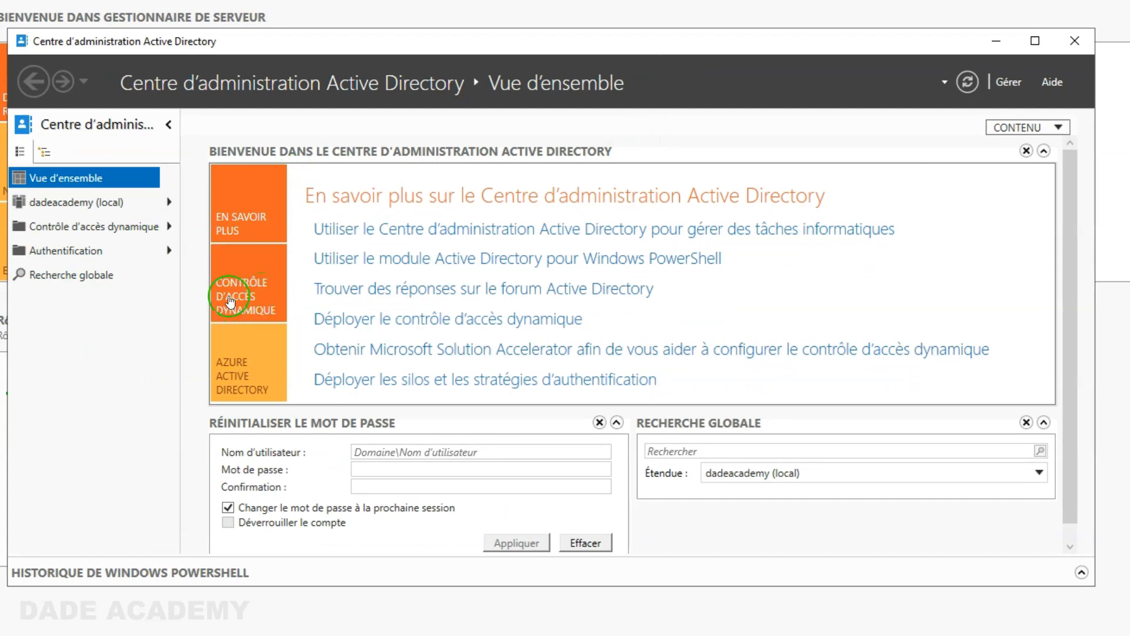
click(81, 203)
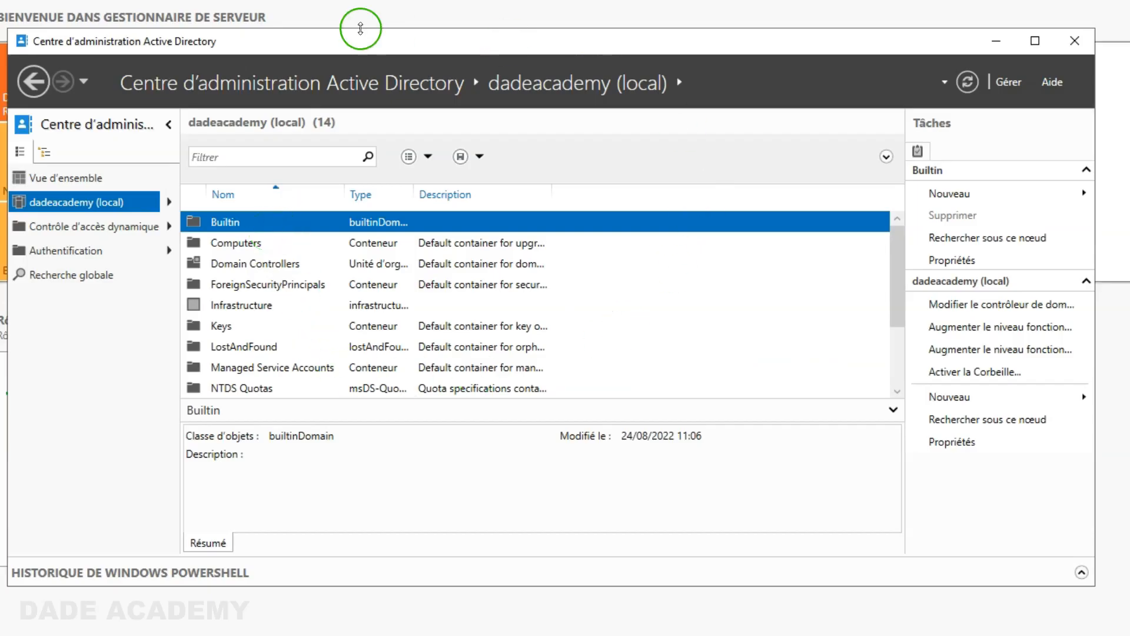
right_click(83, 202)
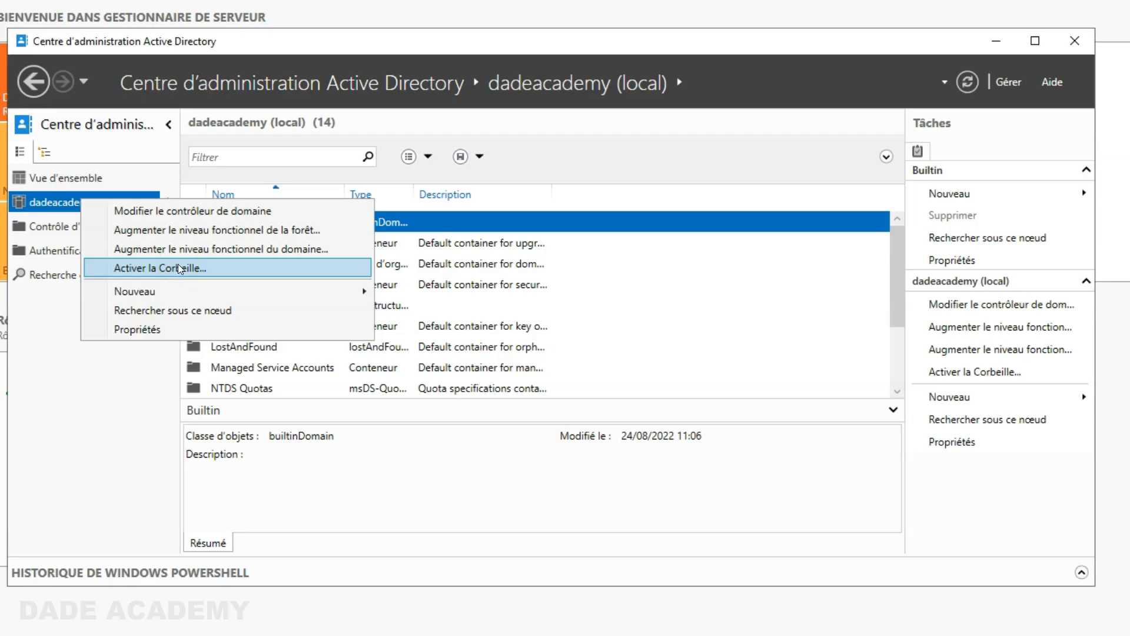
click(224, 269)
click(423, 297)
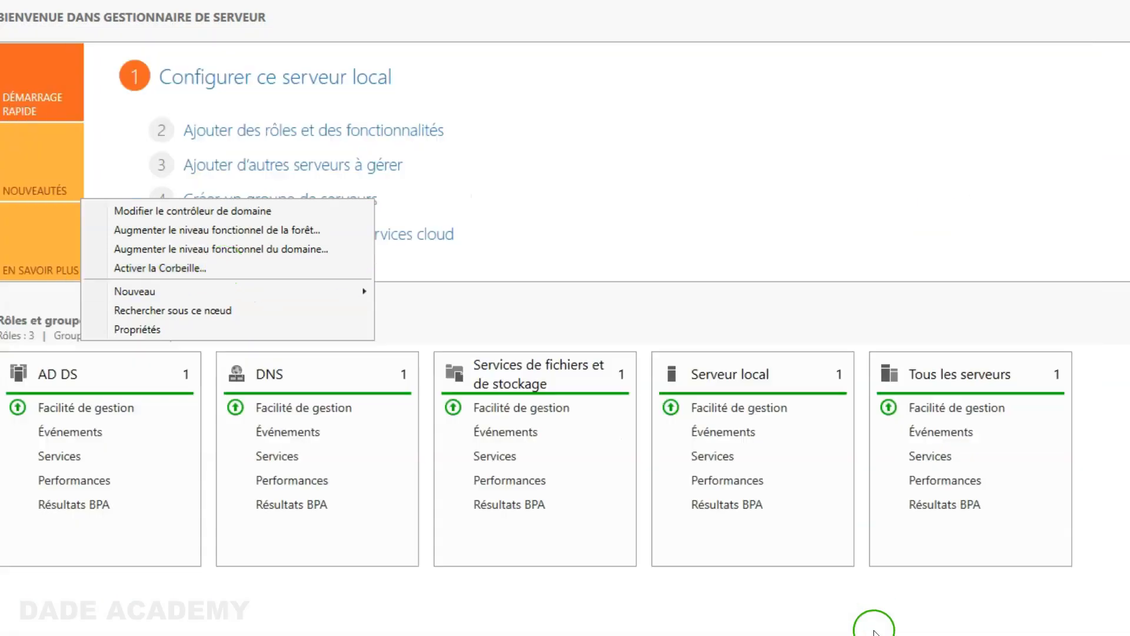
click(1052, 290)
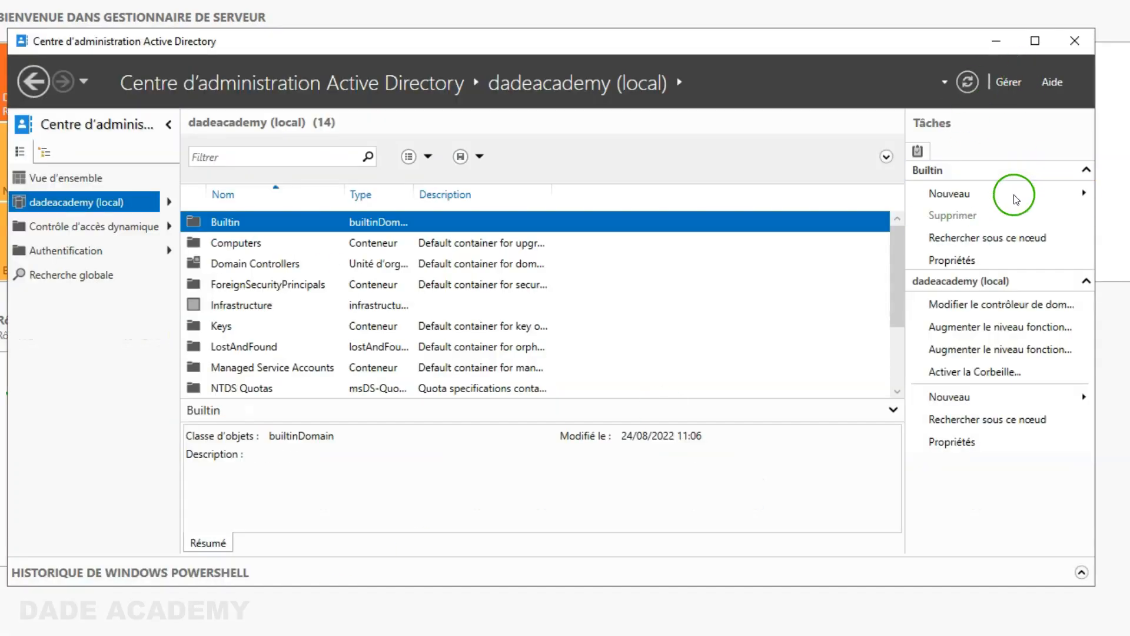
click(967, 377)
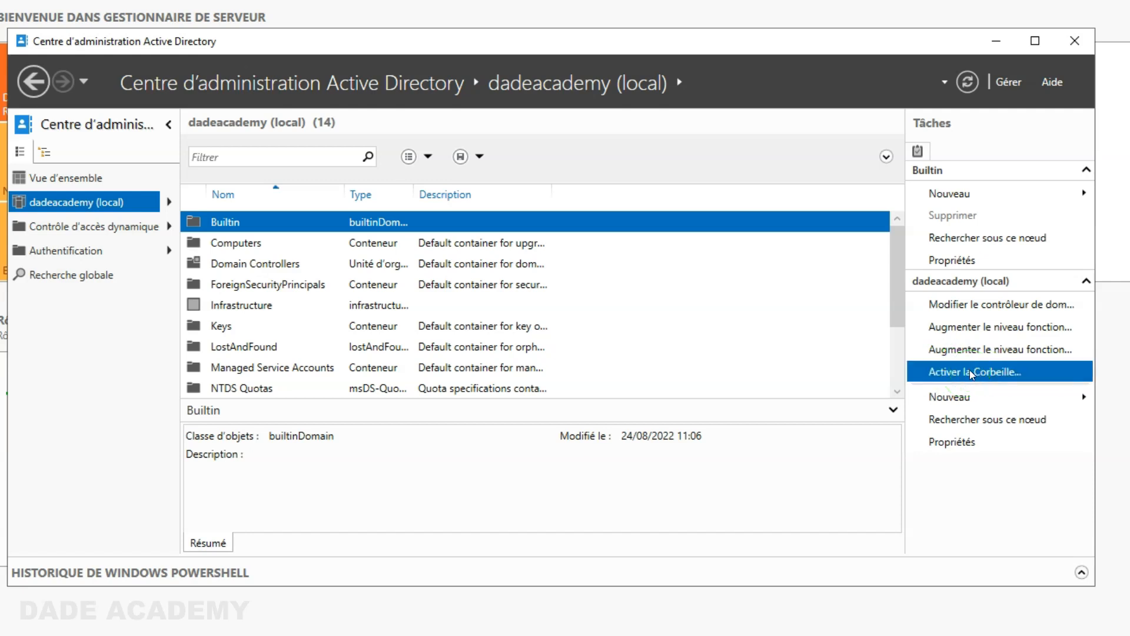
click(976, 398)
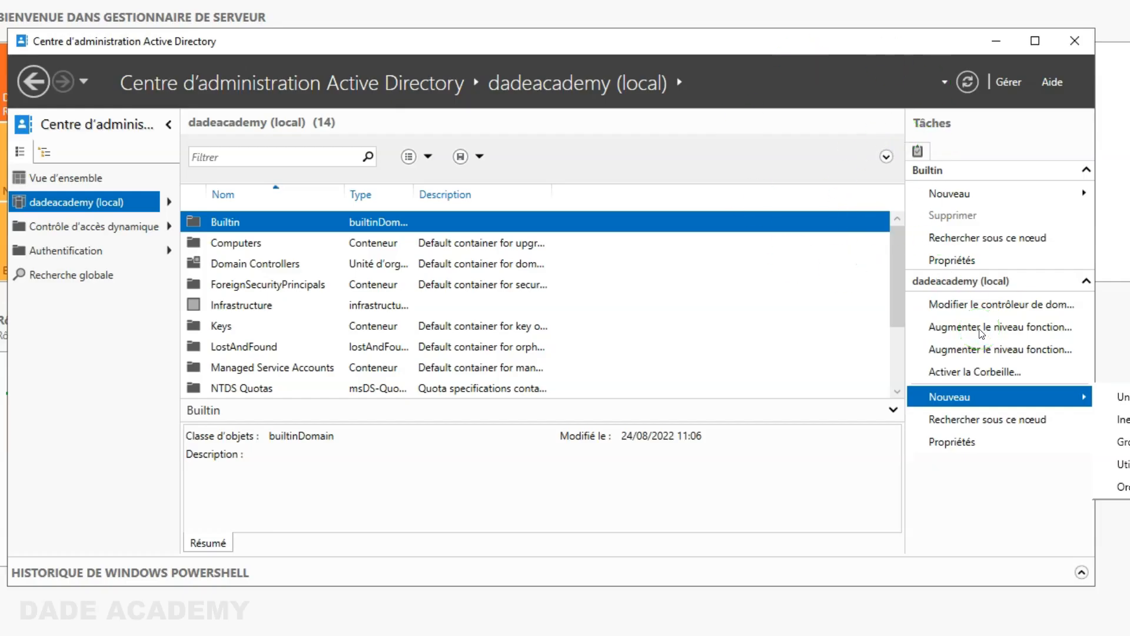
Try several times to enable the Active Directory Recycle Bin (Corbeille) for the dadeacademy (local) domain, dismissing each resulting dialog.
click(997, 372)
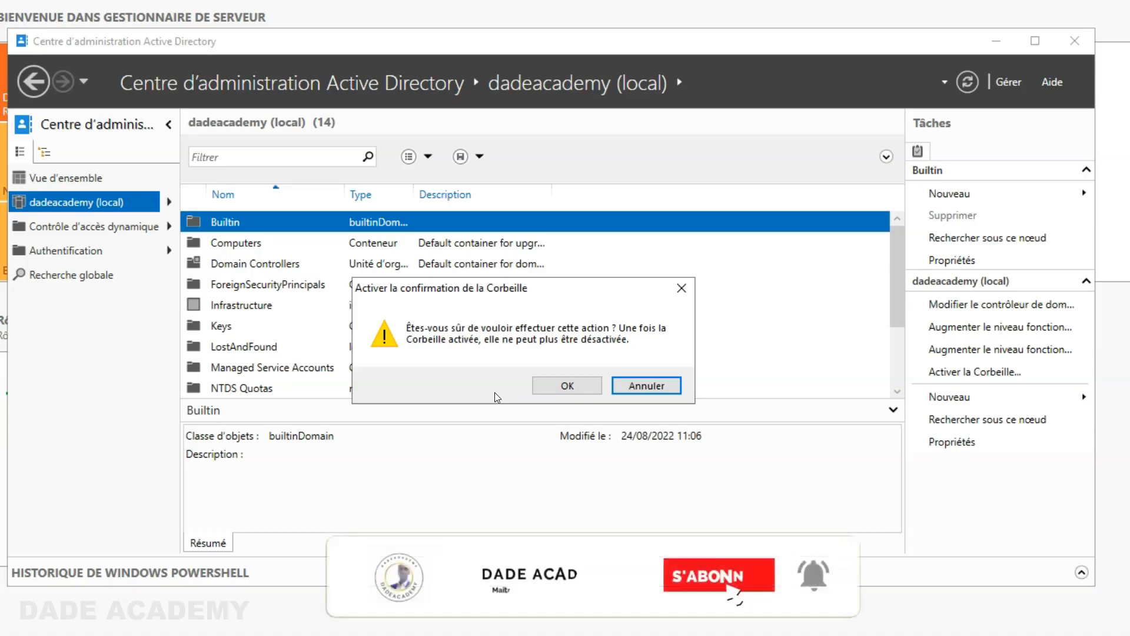
click(583, 385)
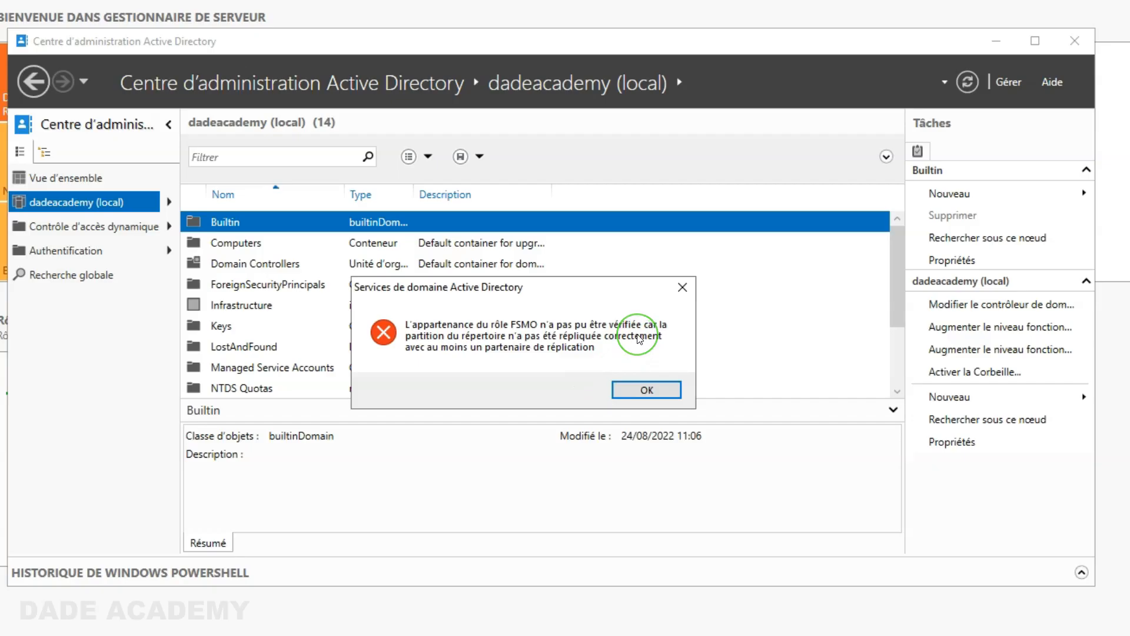
click(660, 395)
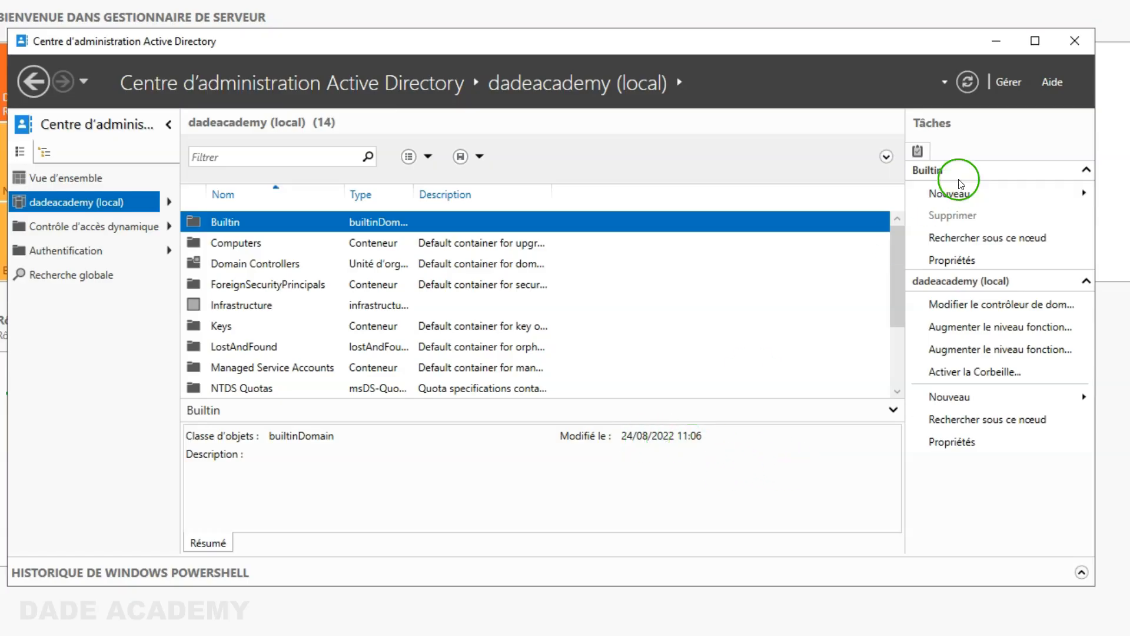
click(936, 372)
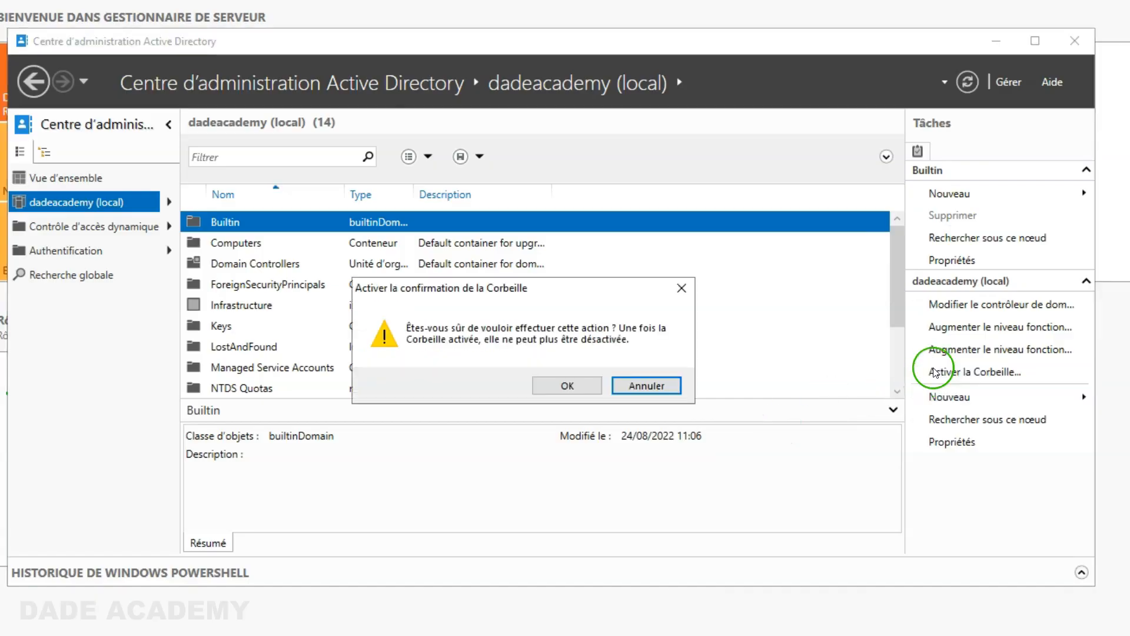
click(567, 386)
click(630, 388)
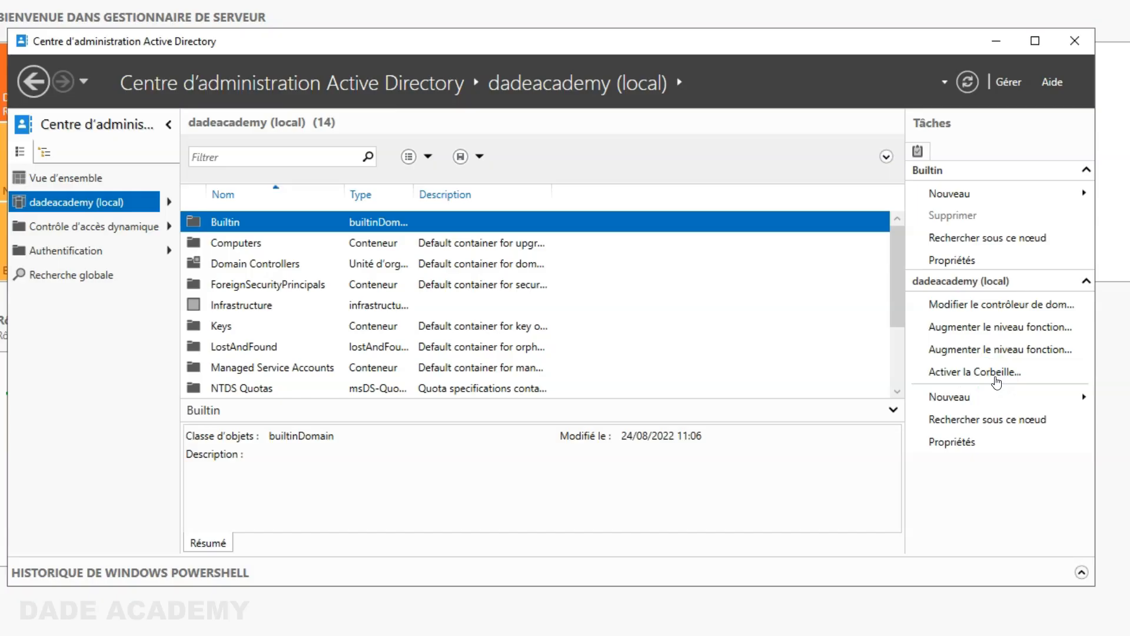
click(1004, 373)
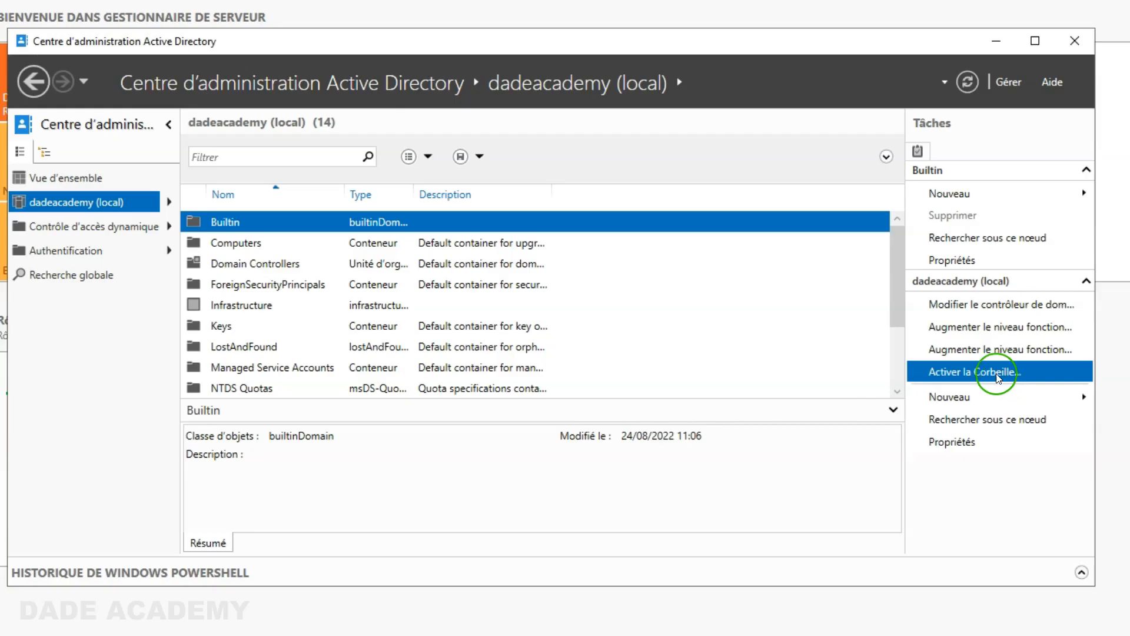
click(988, 377)
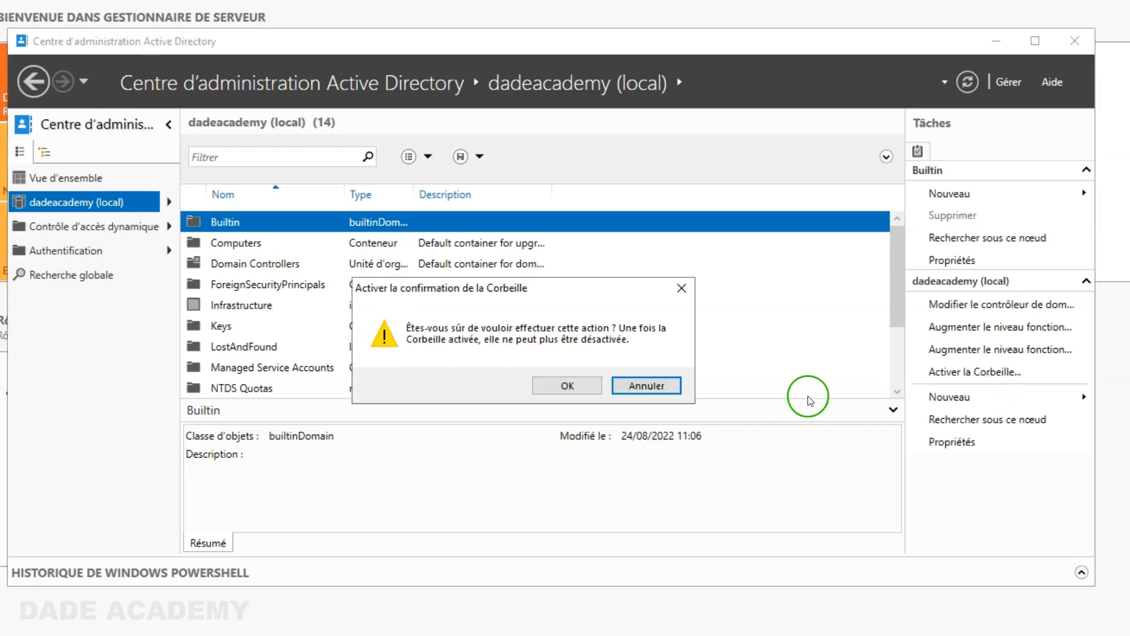
click(580, 387)
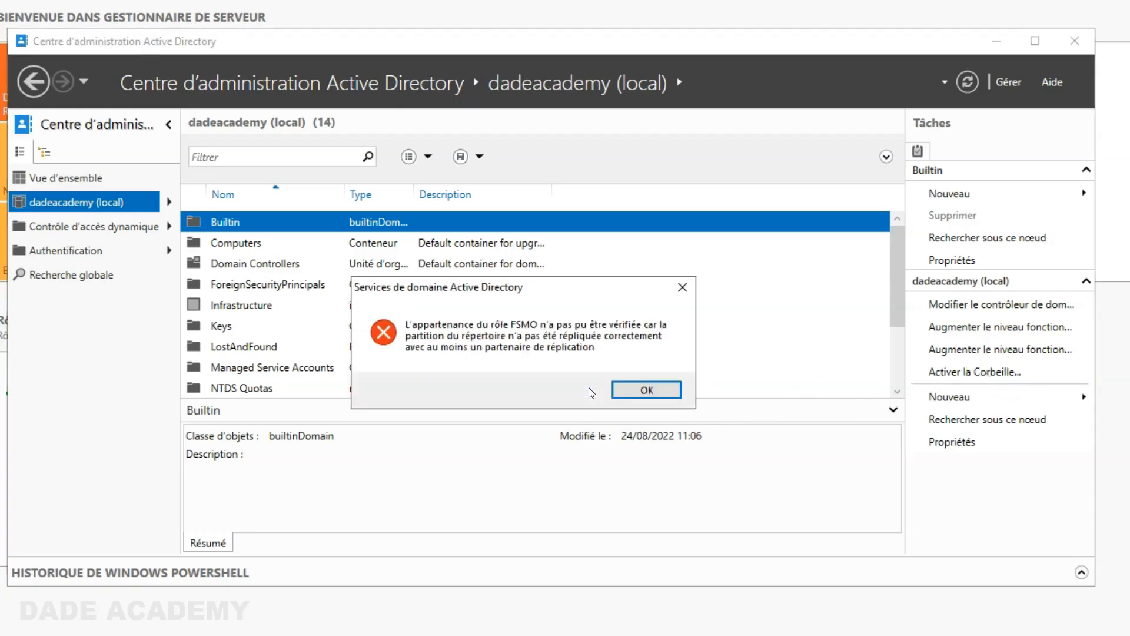
click(649, 392)
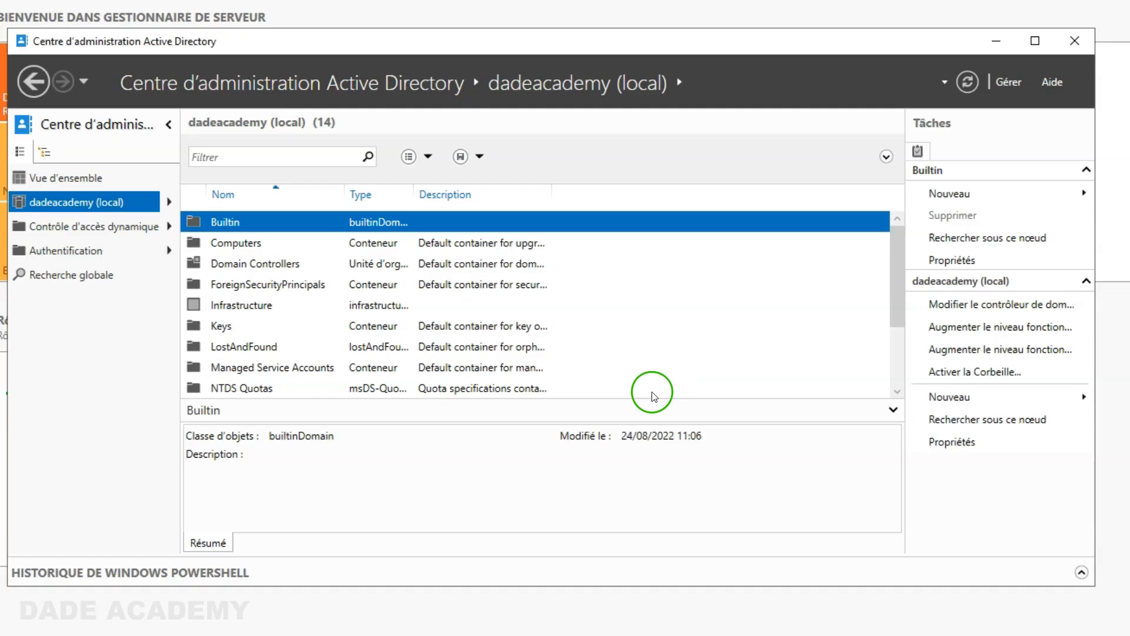
click(962, 377)
click(568, 398)
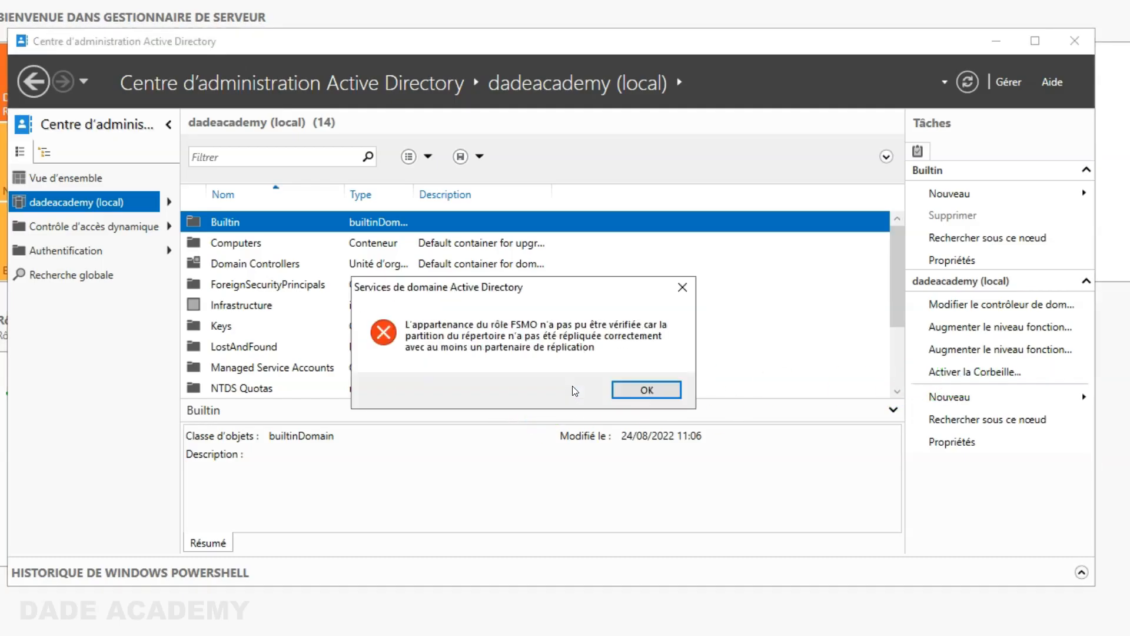
key(Return)
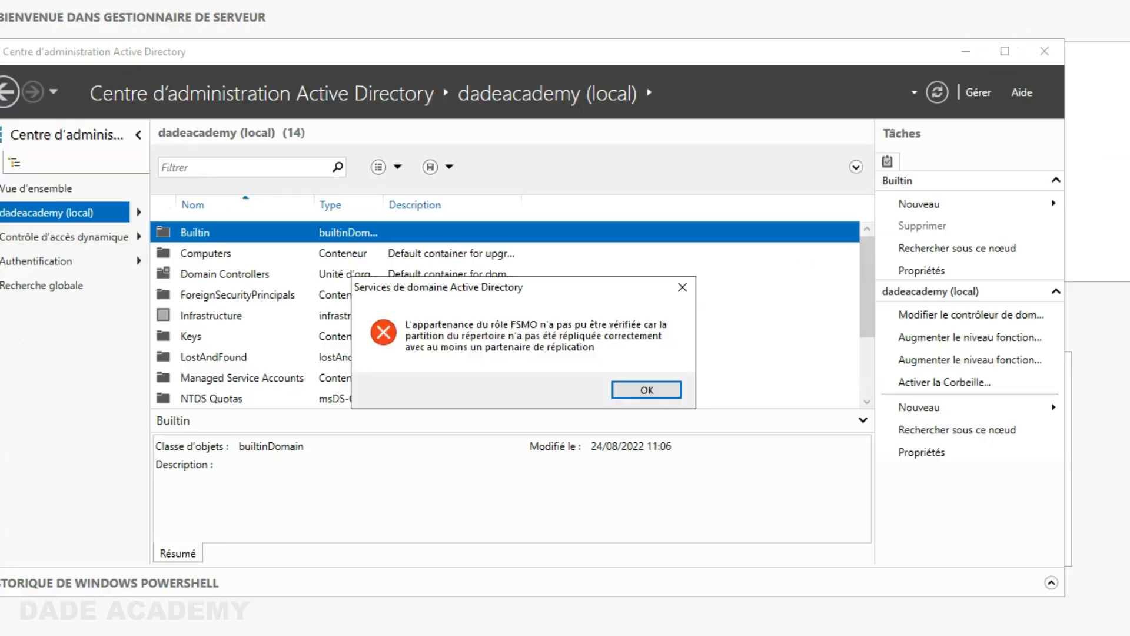
click(646, 389)
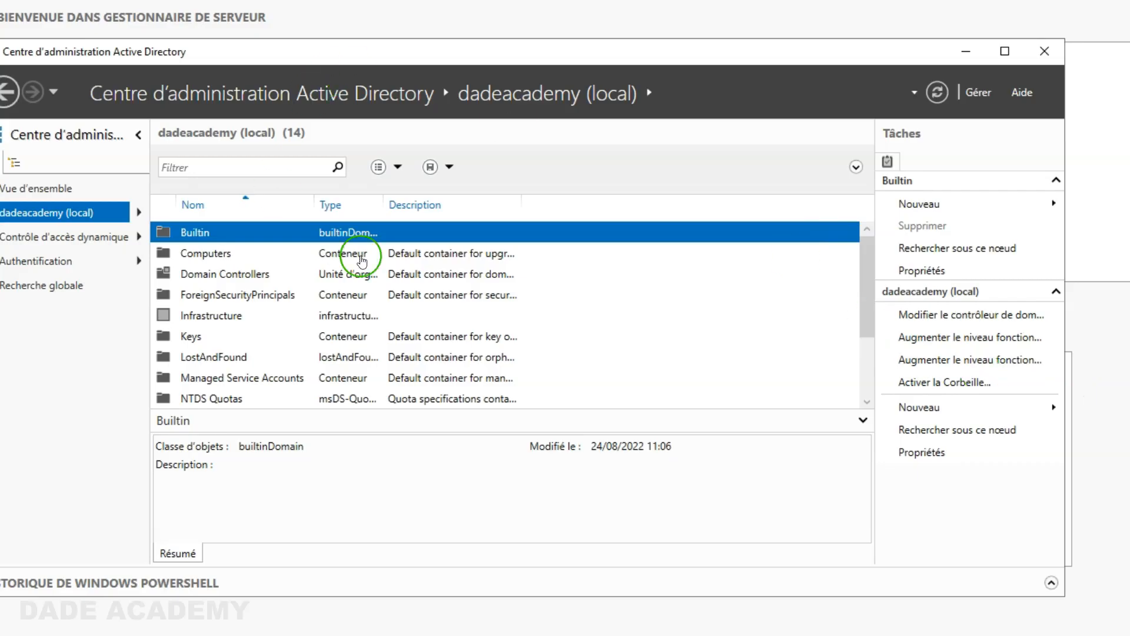
Enable the Active Directory Recycle Bin for dadeacademy (local), accept the confirmation, and close Centre d'administration Active Directory.
click(954, 383)
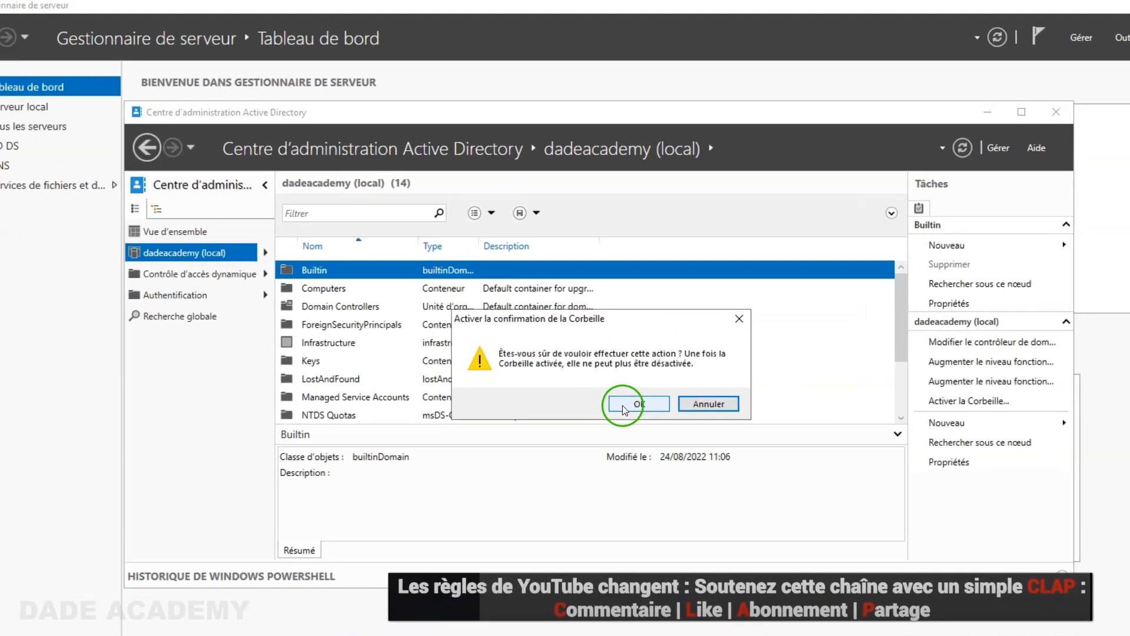
click(574, 386)
click(728, 430)
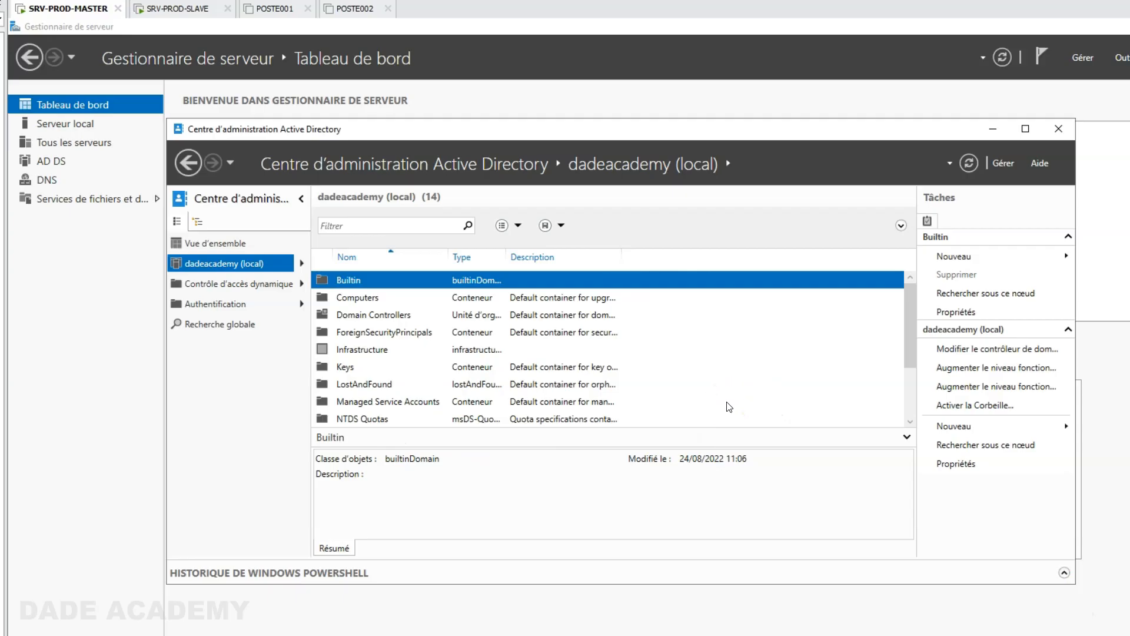
click(1077, 130)
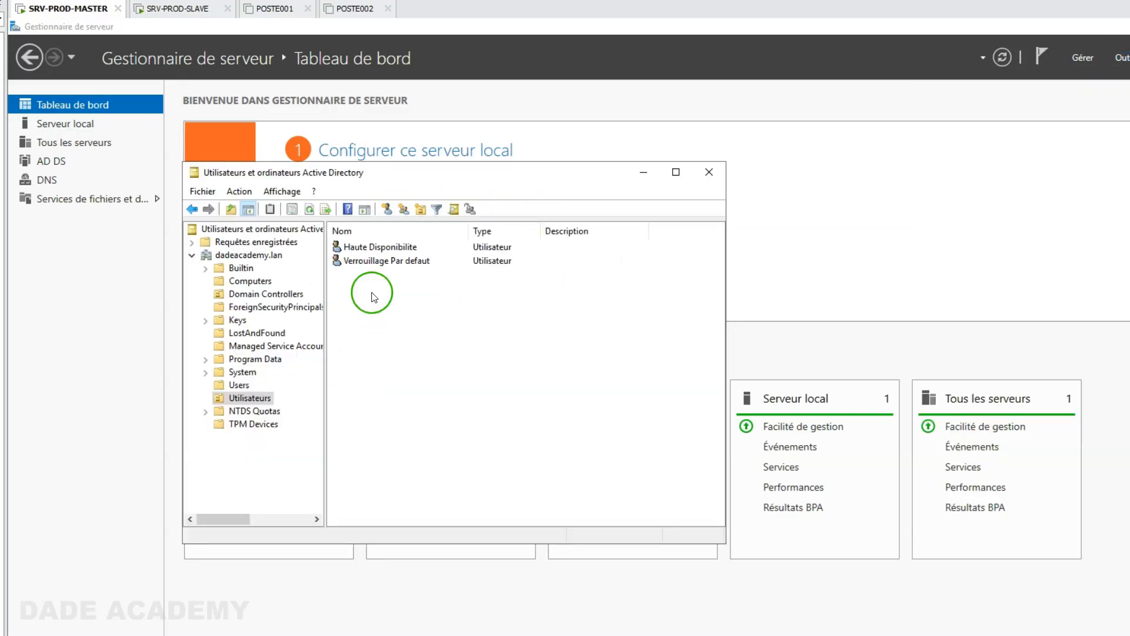
Delete the user Verrouillage Par defaut from the Utilisateurs organizational unit in Utilisateurs et ordinateurs Active Directory.
right_click(371, 294)
click(360, 297)
click(359, 262)
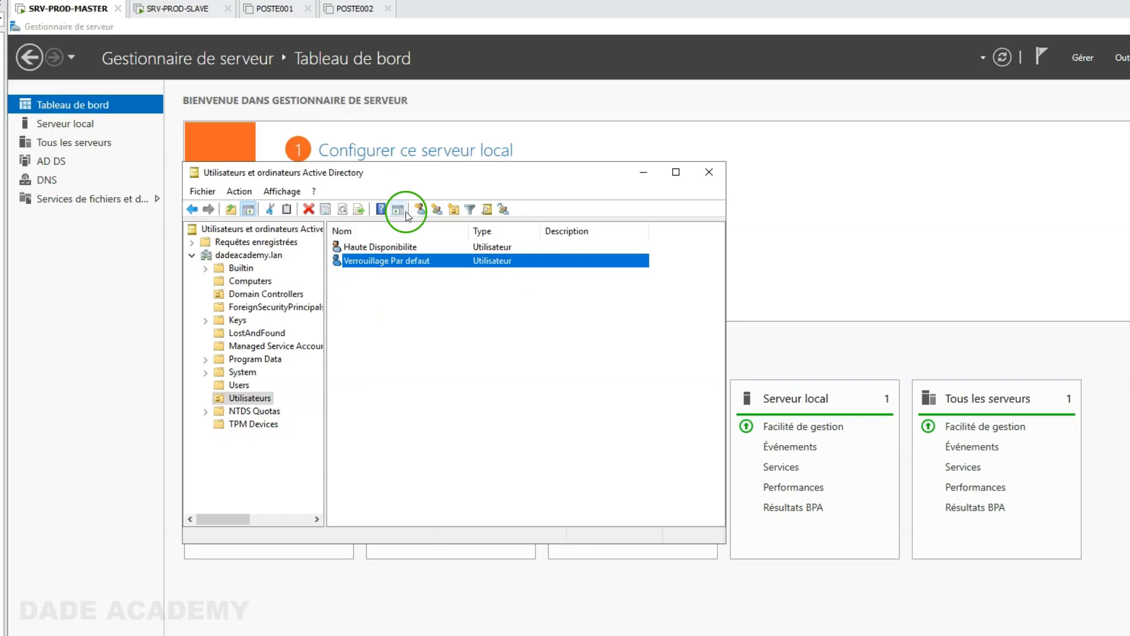
right_click(398, 263)
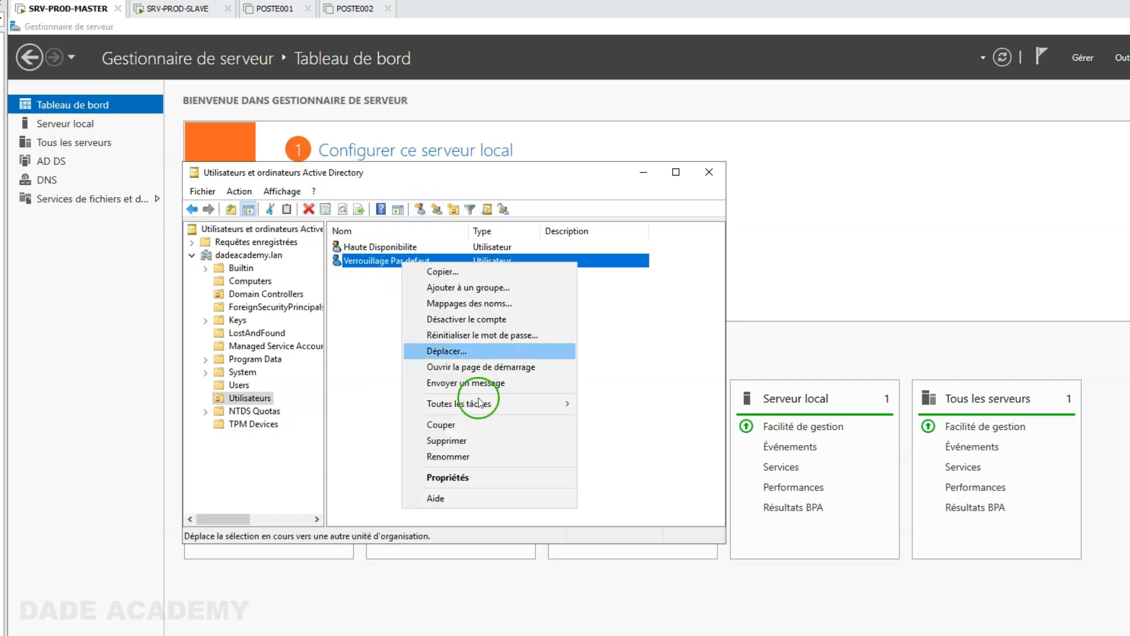
click(481, 443)
click(667, 411)
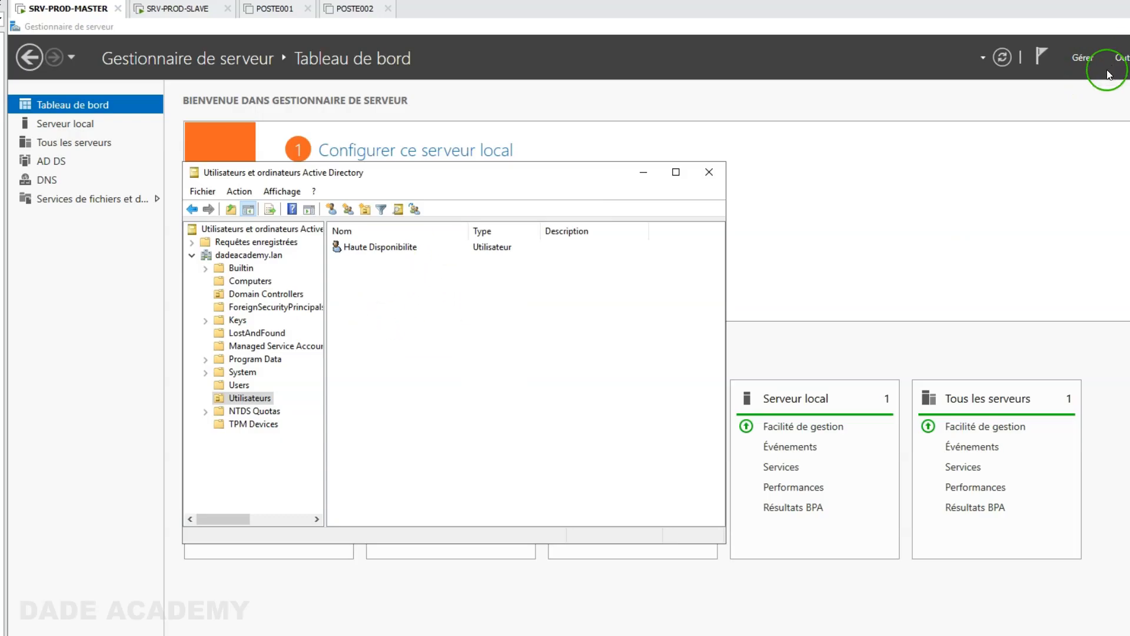
Reopen Centre d'administration Active Directory from Server Manager and show the contents of dadeacademy (local).
click(1083, 58)
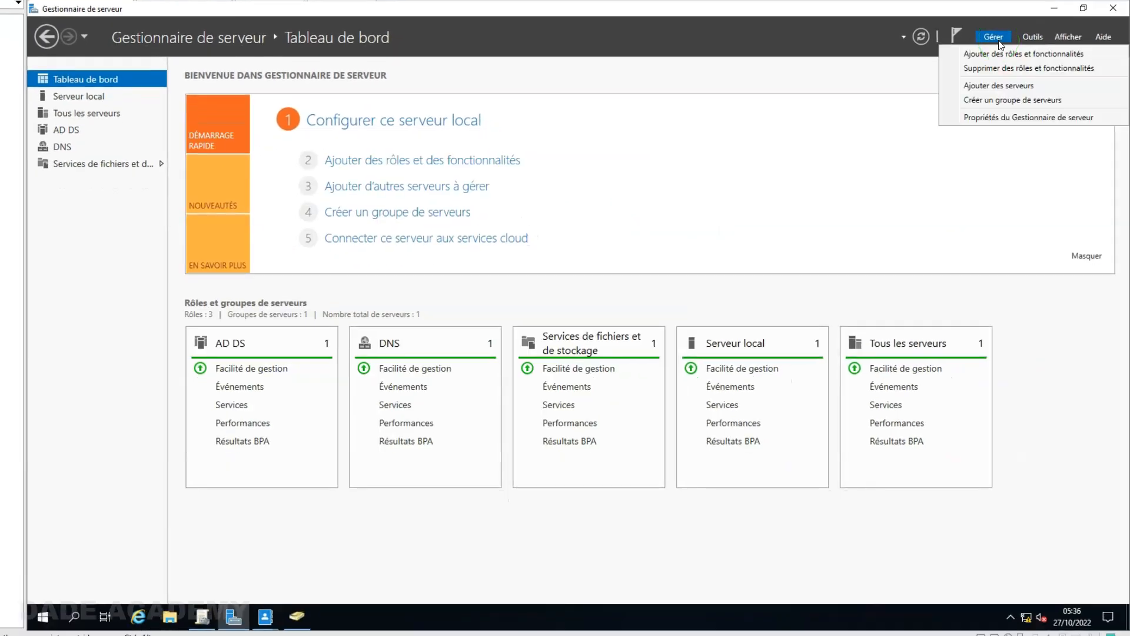
click(1032, 35)
click(1034, 36)
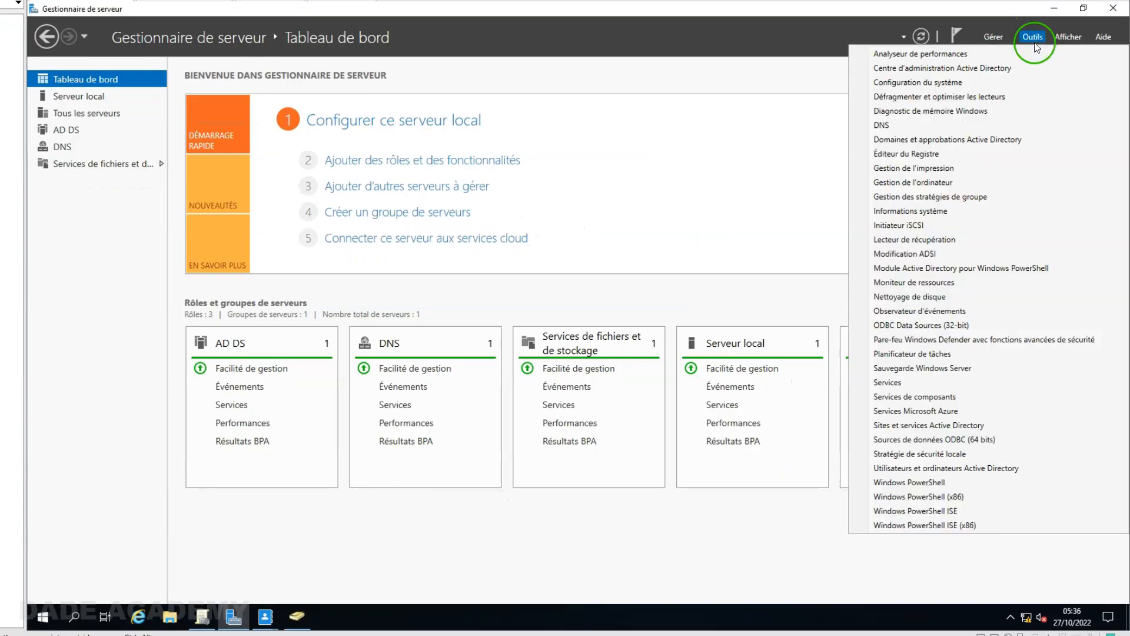
click(1022, 72)
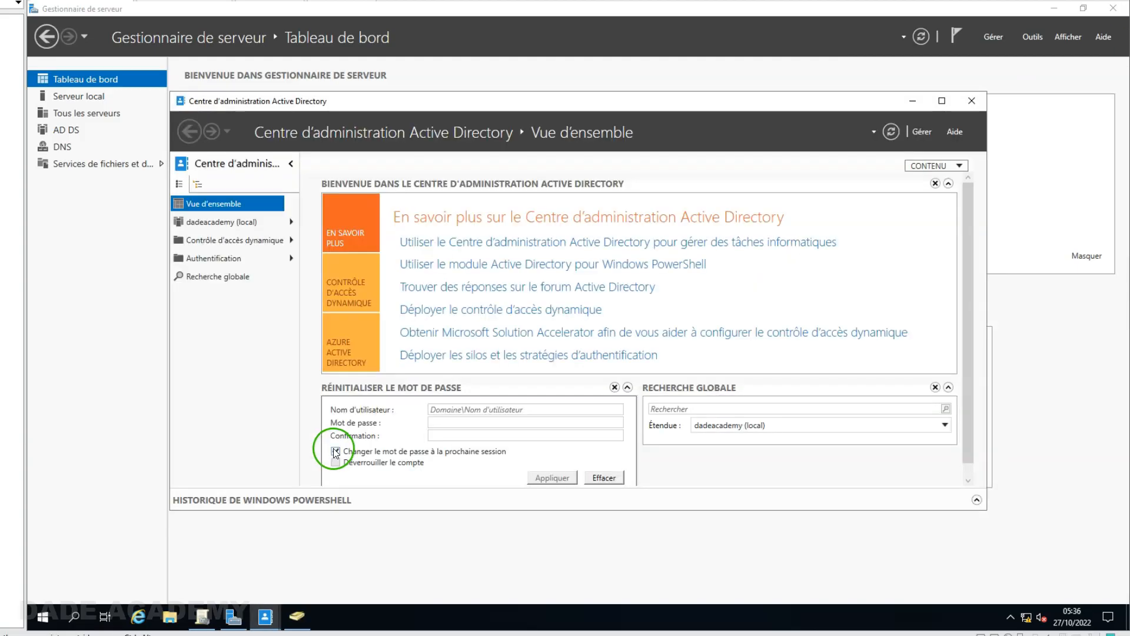
click(223, 222)
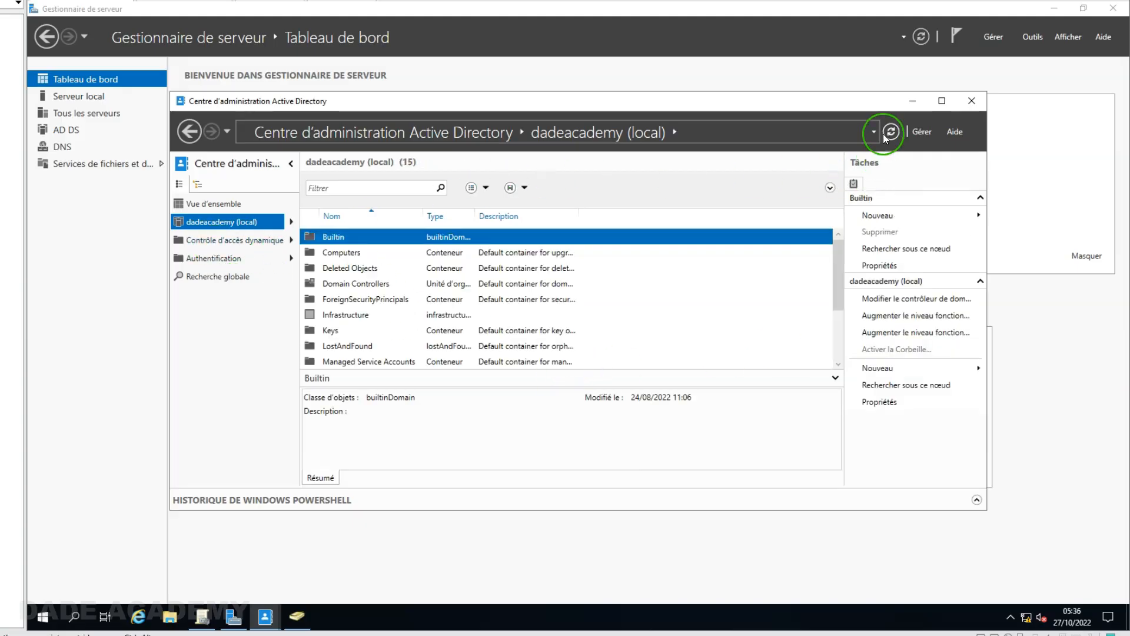
Open the Deleted Objects container and widen the Quand supprimé column to show the full deletion date and time.
click(350, 272)
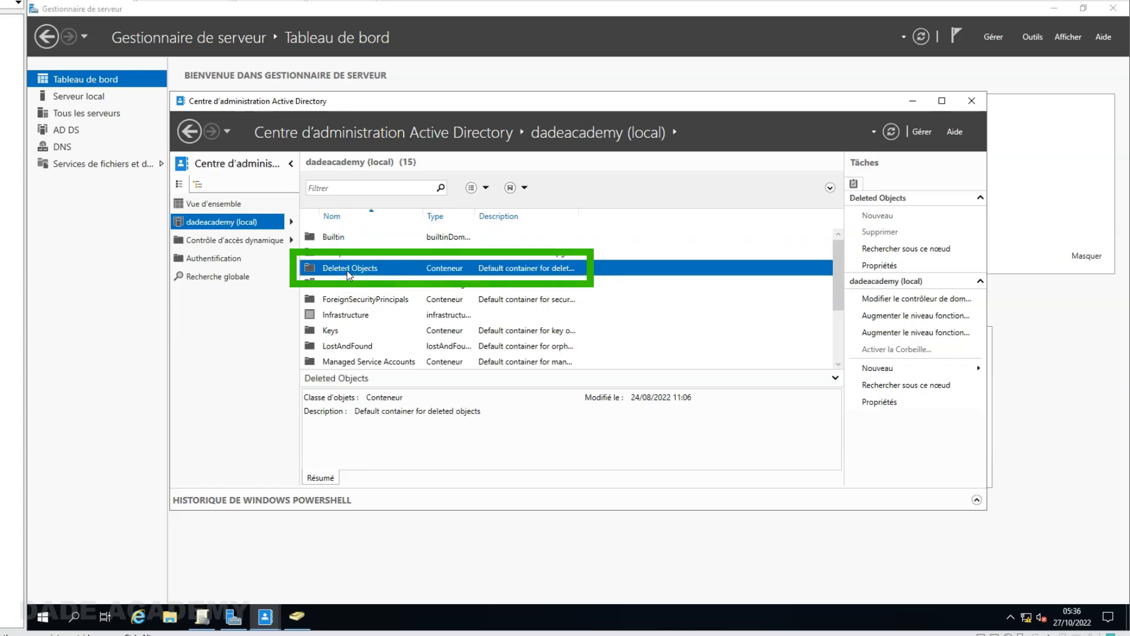
double_click(348, 272)
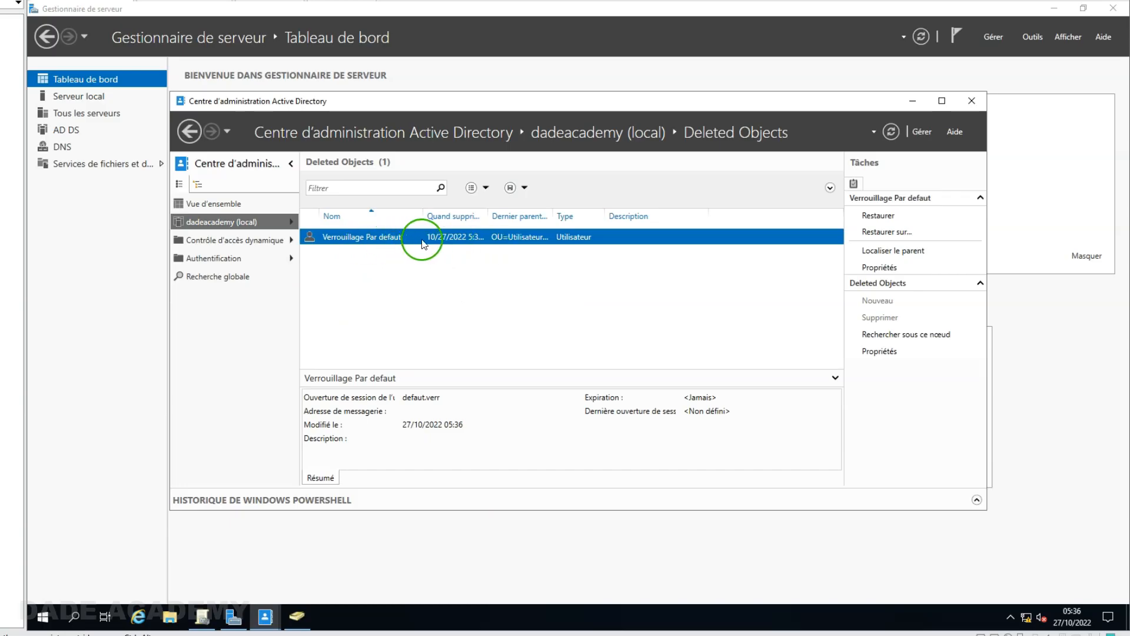
drag(487, 218, 556, 219)
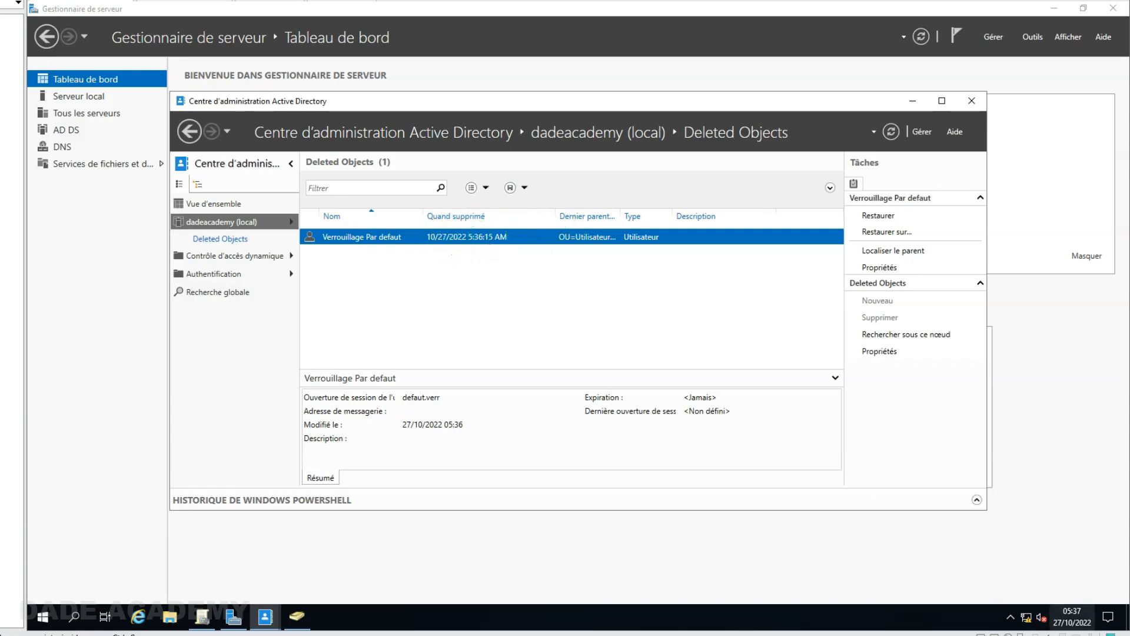
Restore the deleted user Verrouillage Par defaut to its original location and close Centre d'administration Active Directory.
mouse_move(1077, 626)
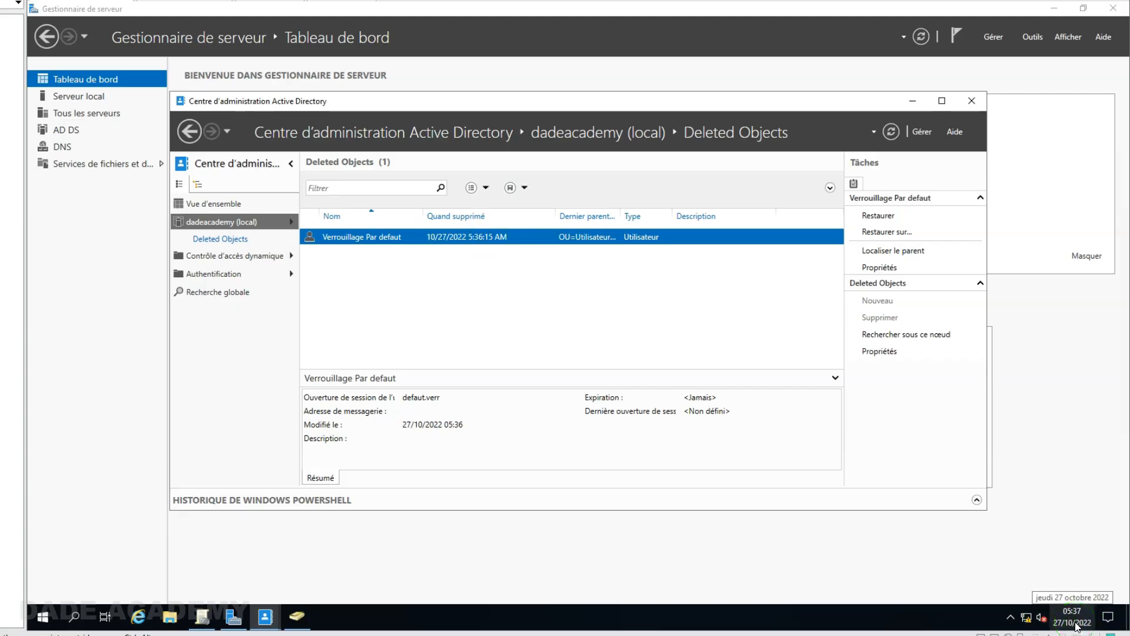
right_click(361, 242)
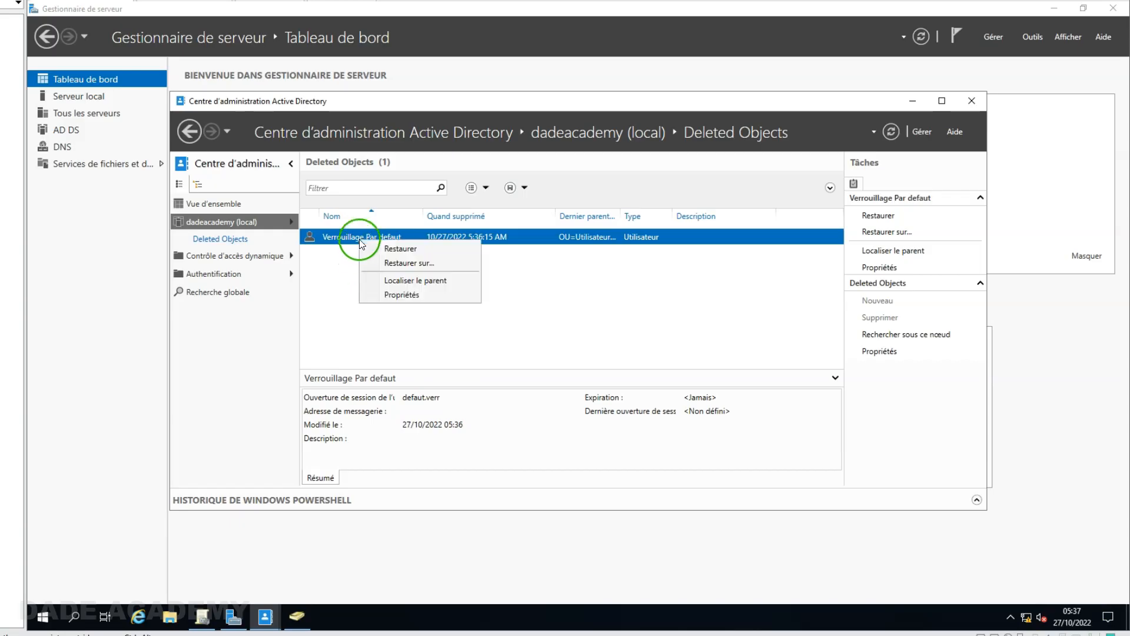
click(433, 252)
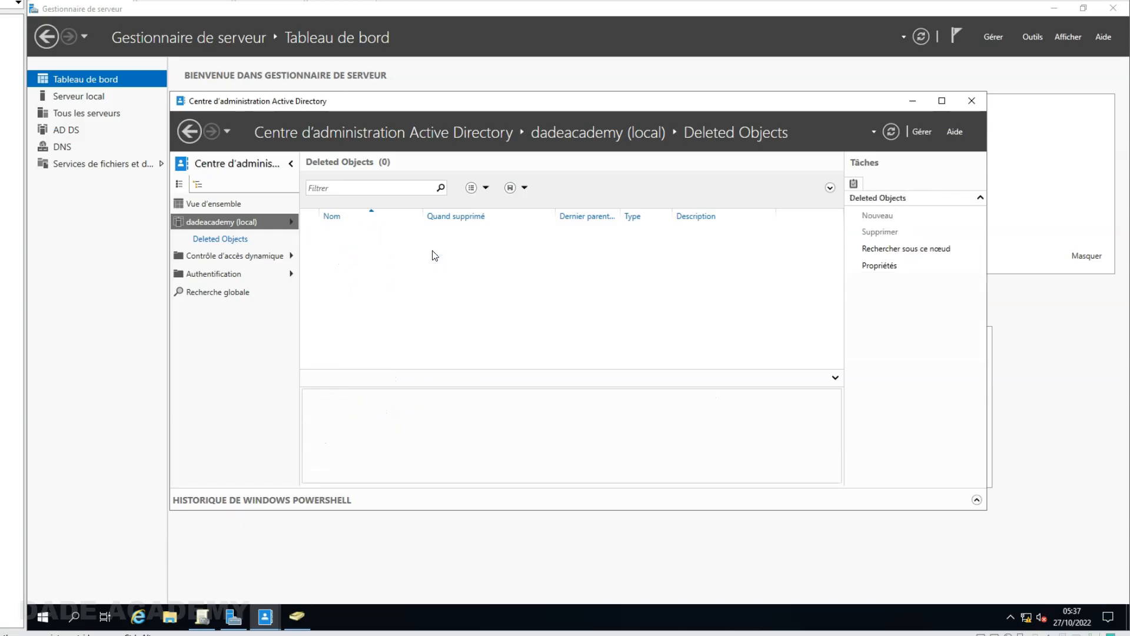
click(972, 100)
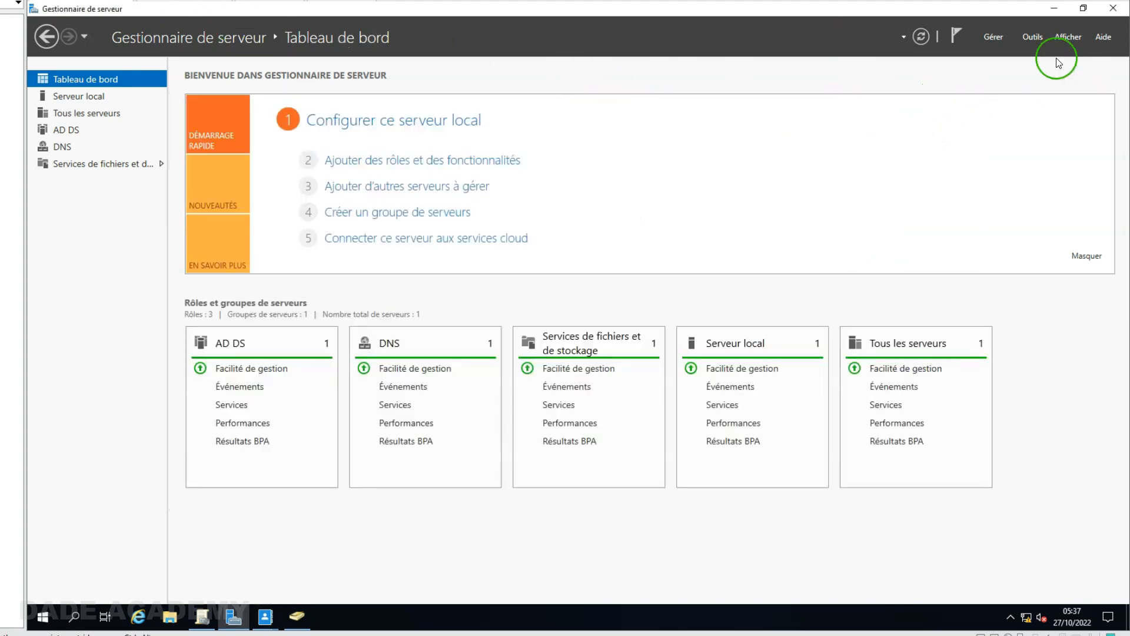
Check the Utilisateurs organizational unit in Utilisateurs et ordinateurs Active Directory on this server and on SRV-PROD-SLAVE, closing the console on the latter.
click(1026, 37)
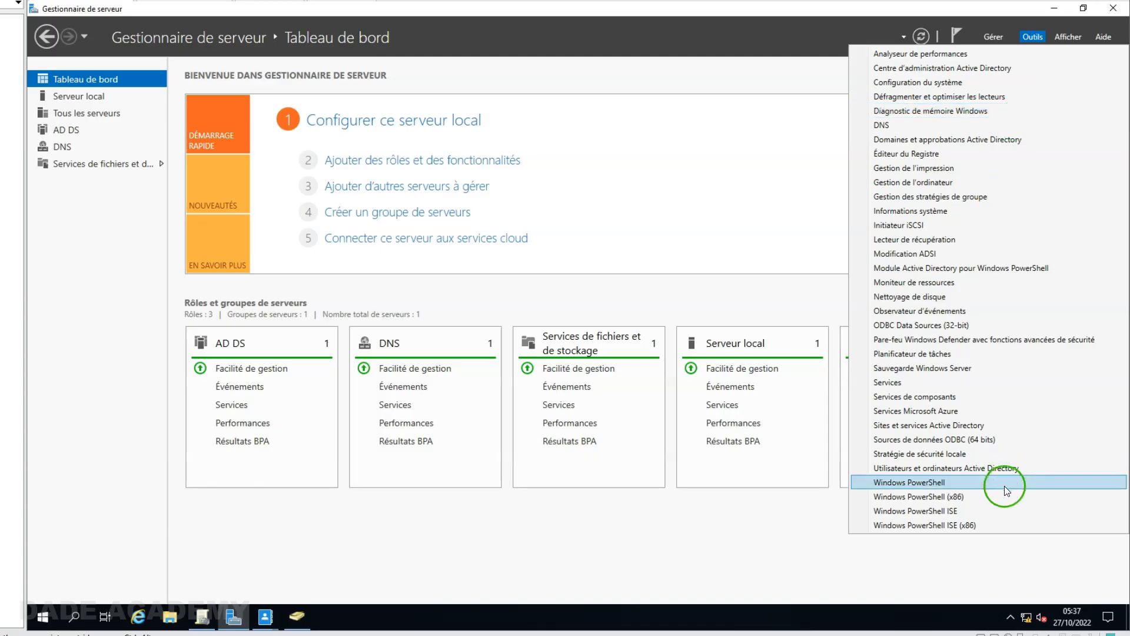
click(1003, 469)
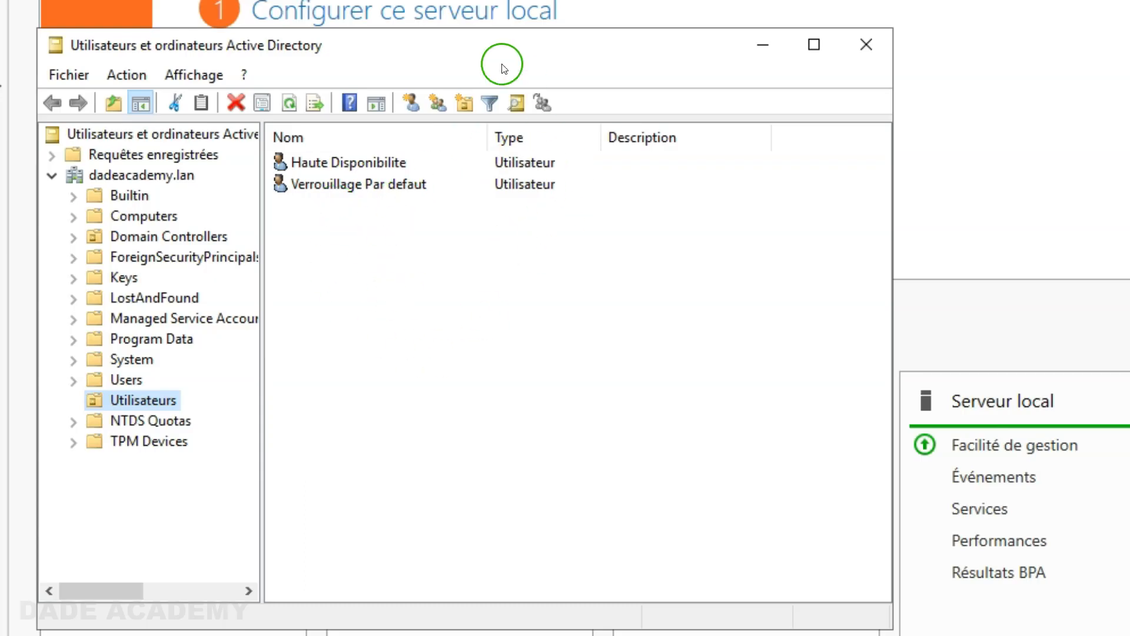
right_click(384, 306)
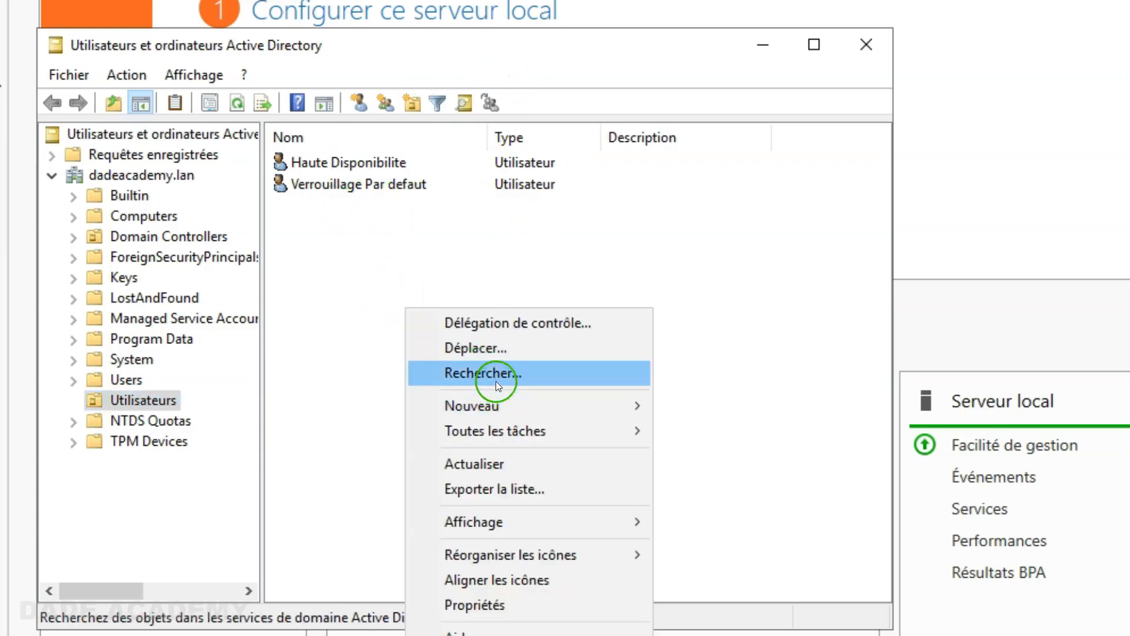
click(494, 374)
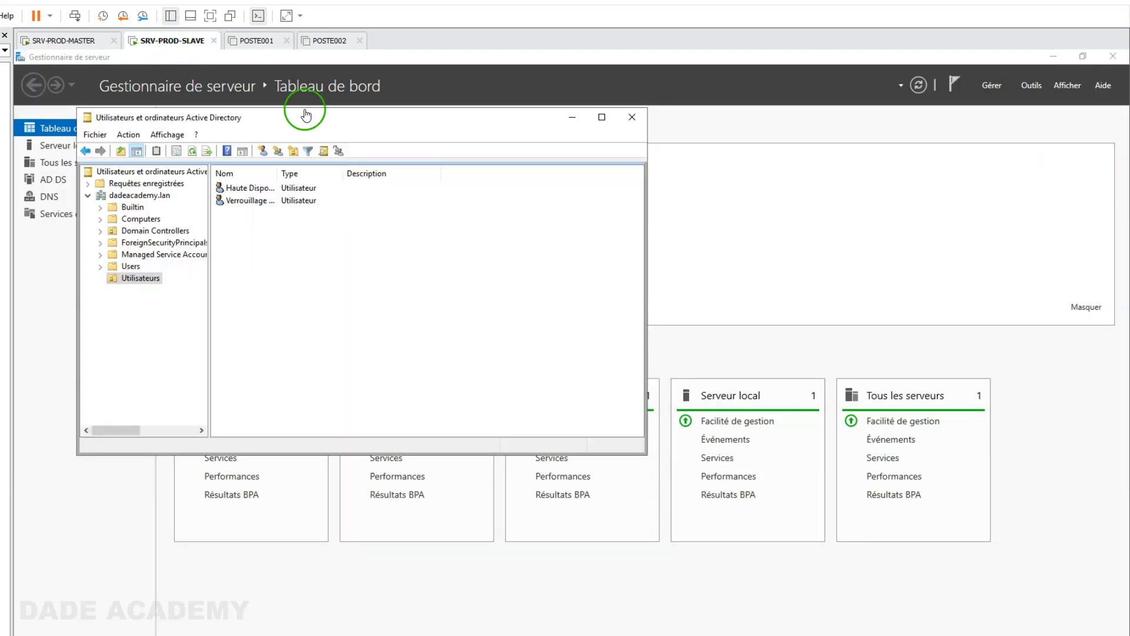
click(628, 118)
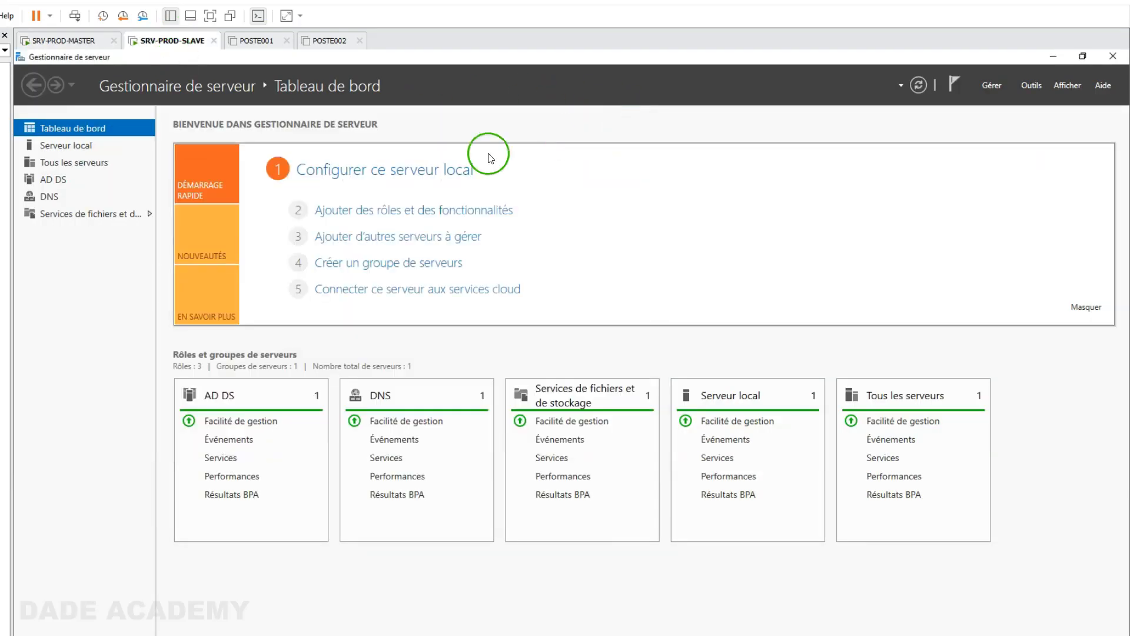
Open Sites et services Active Directory on SRV-PROD-SLAVE, review the replication options of SRV-PROD's NTDS Settings, and close the console.
click(1032, 89)
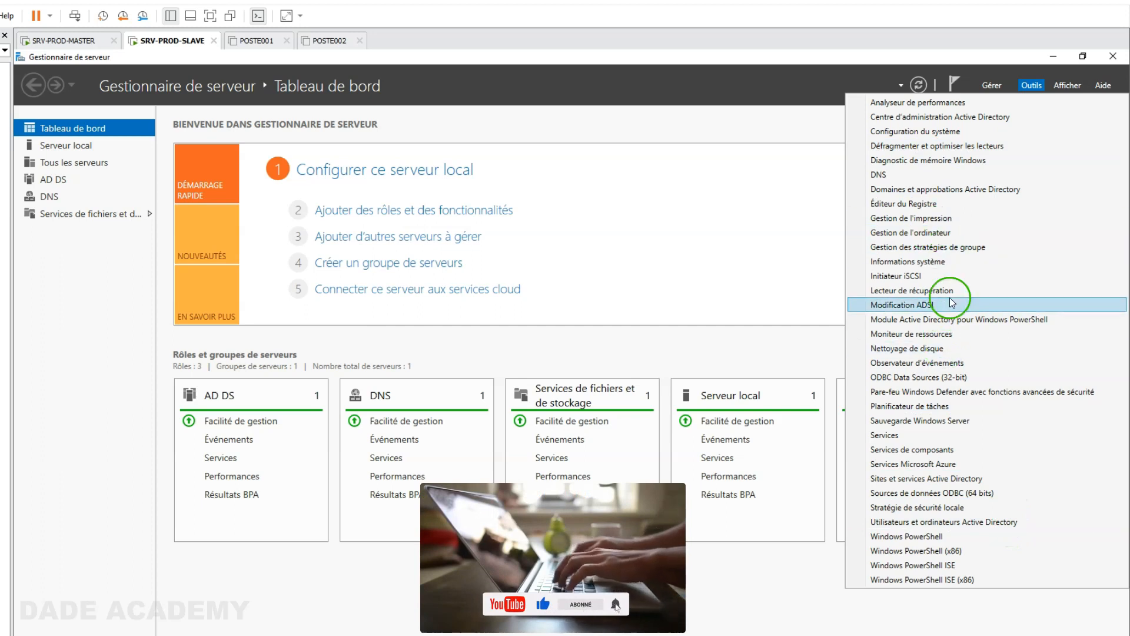
click(966, 471)
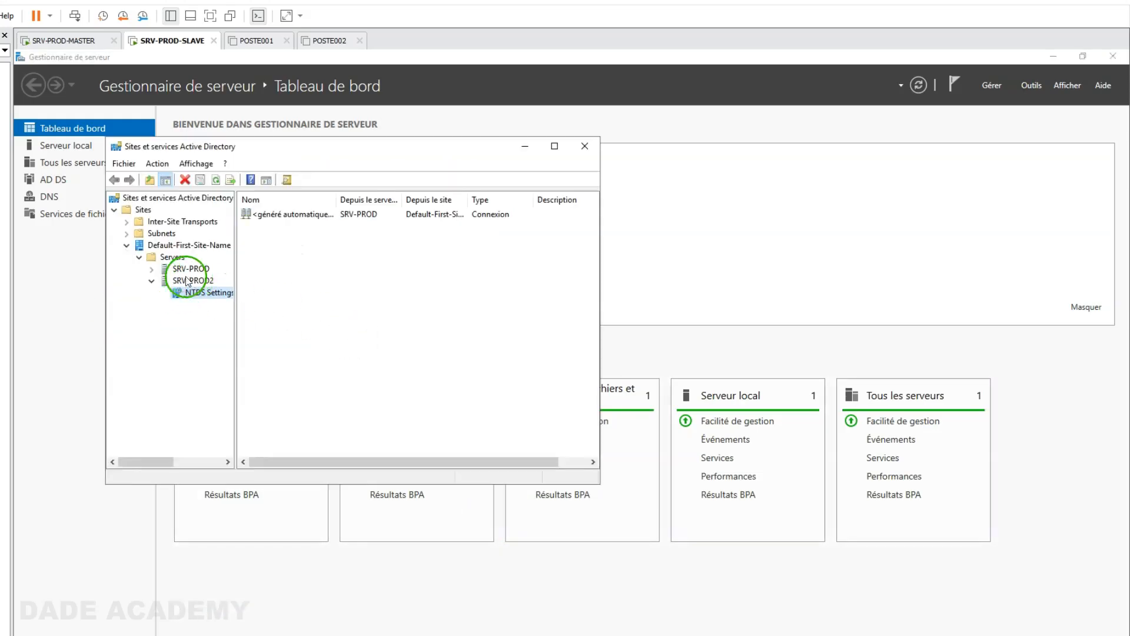
click(154, 272)
click(152, 269)
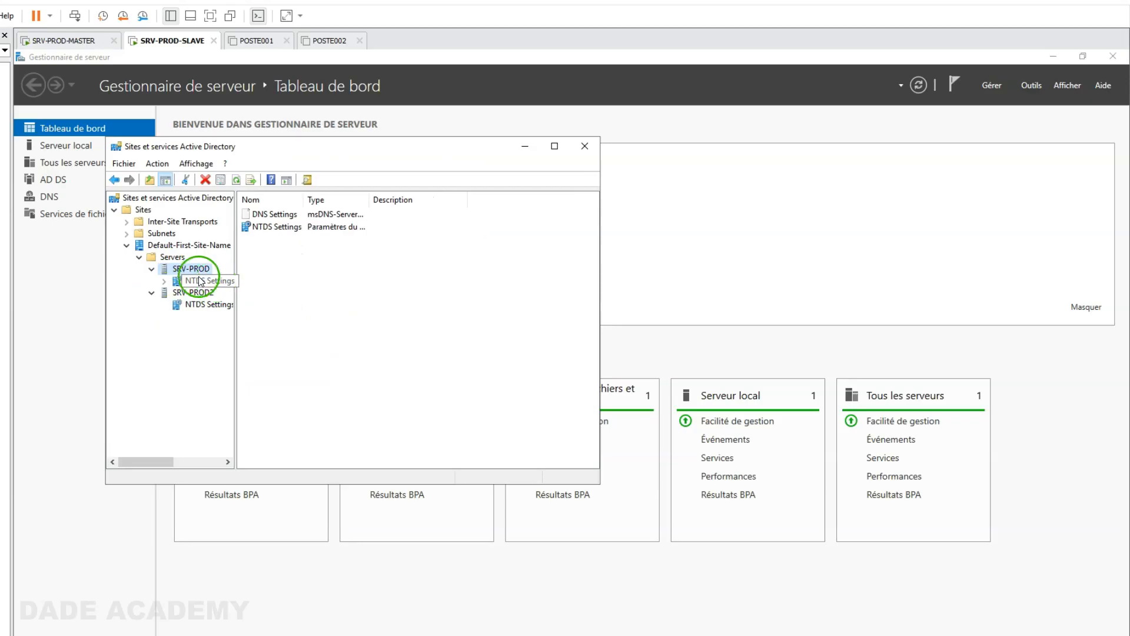
right_click(199, 279)
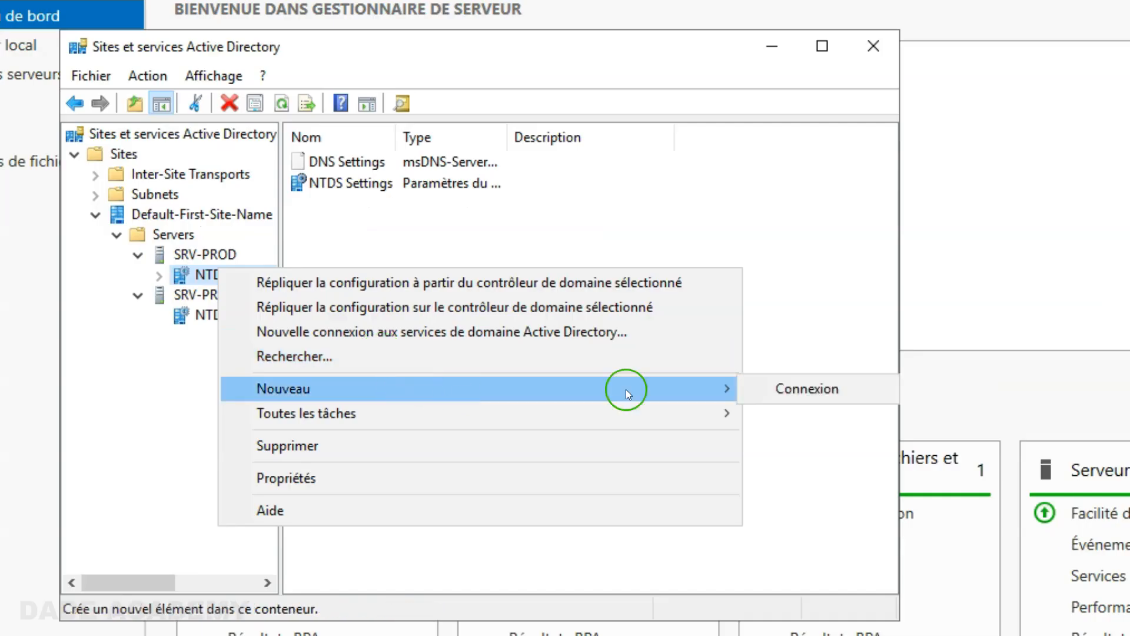
mouse_move(424, 360)
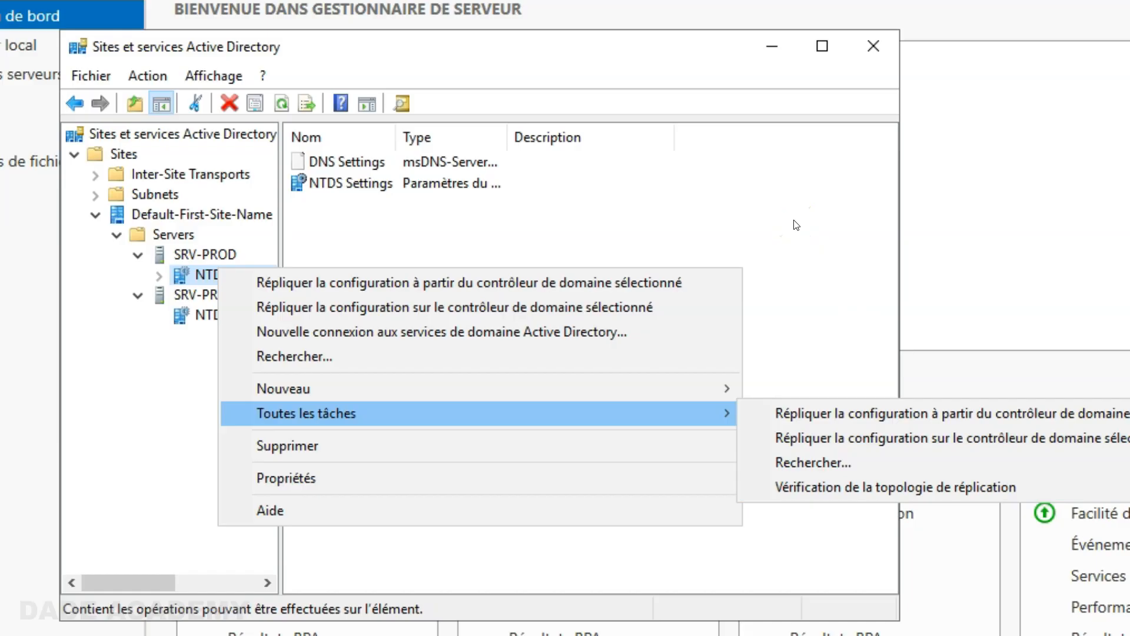
click(899, 259)
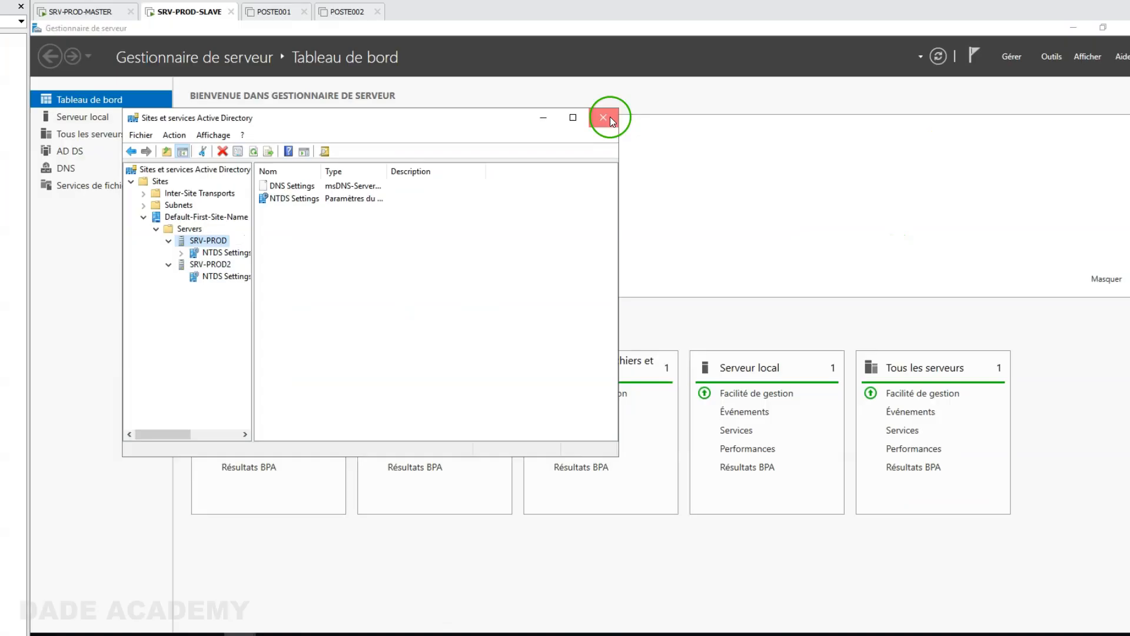
click(603, 117)
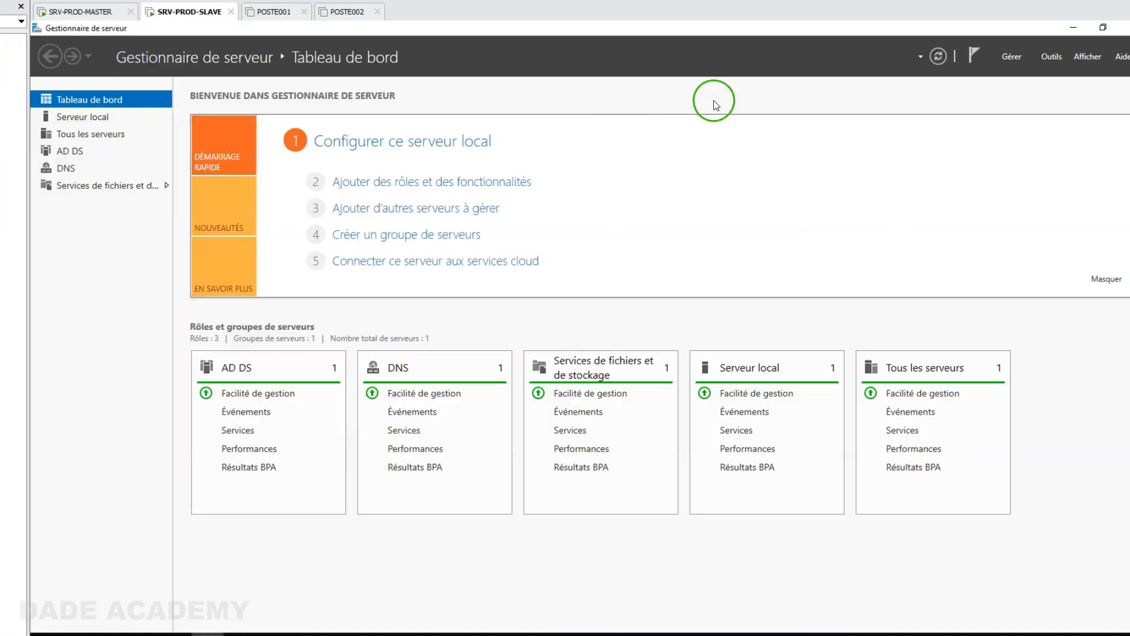
Reopen Utilisateurs et ordinateurs Active Directory on SRV-PROD-SLAVE to check the Utilisateurs organizational unit, and return to the SRV-PROD-MASTER virtual machine.
click(1028, 63)
click(1054, 56)
click(1054, 57)
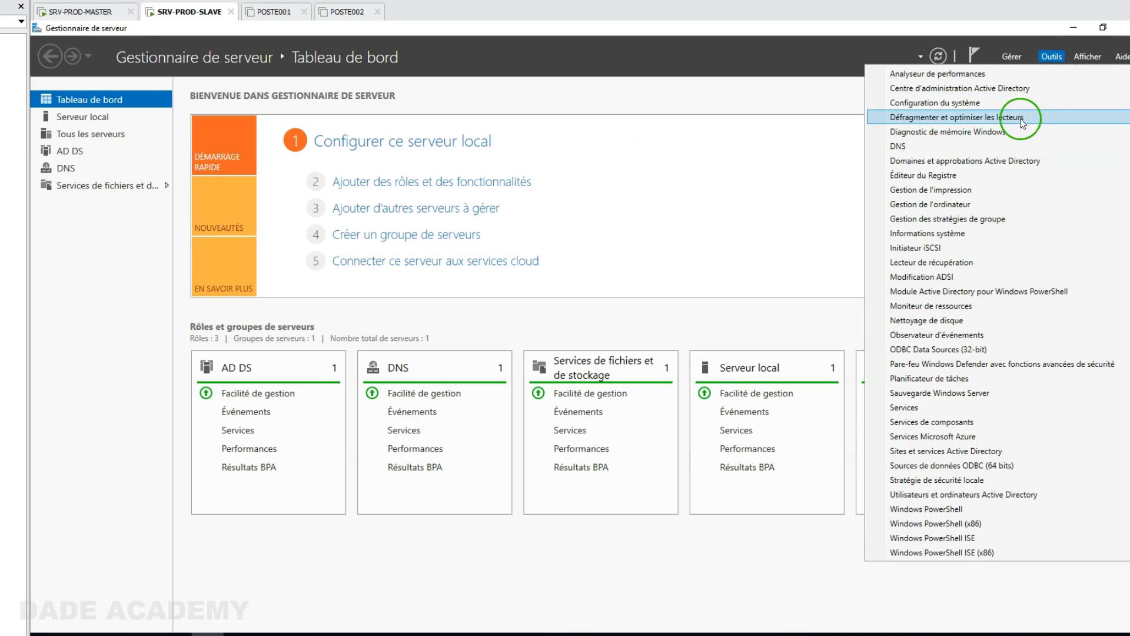
click(1020, 495)
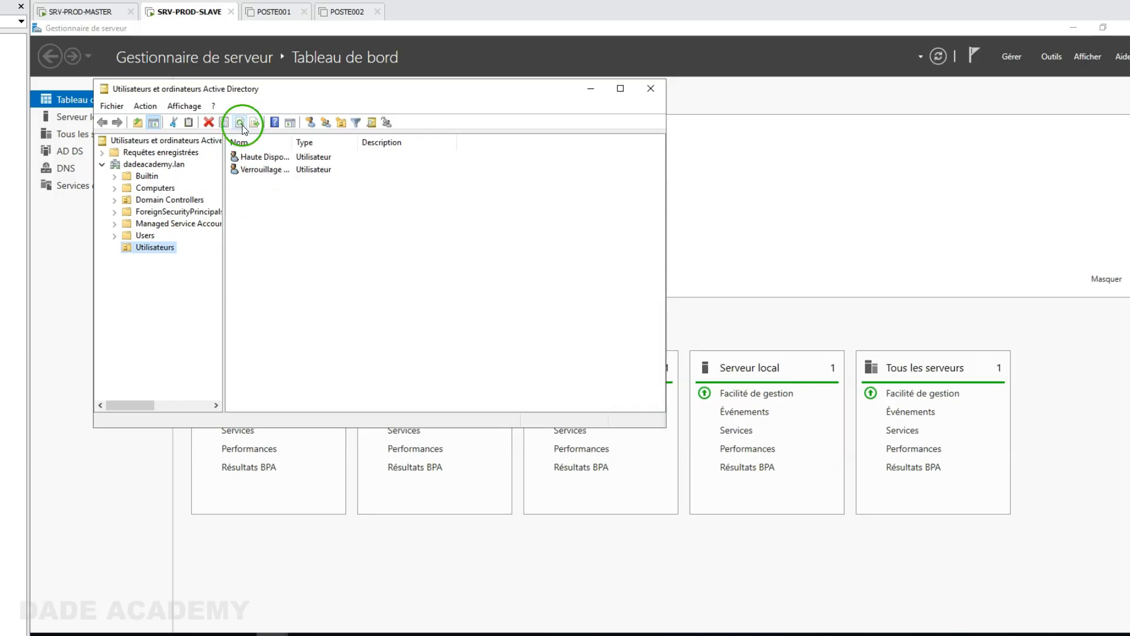
click(89, 13)
click(183, 12)
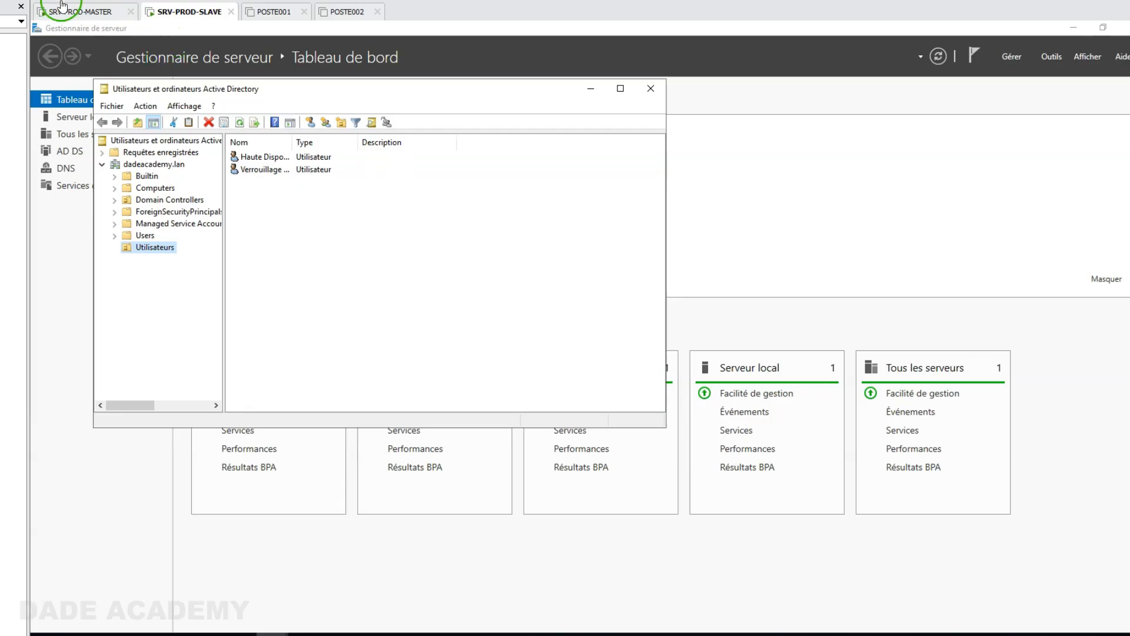
click(62, 7)
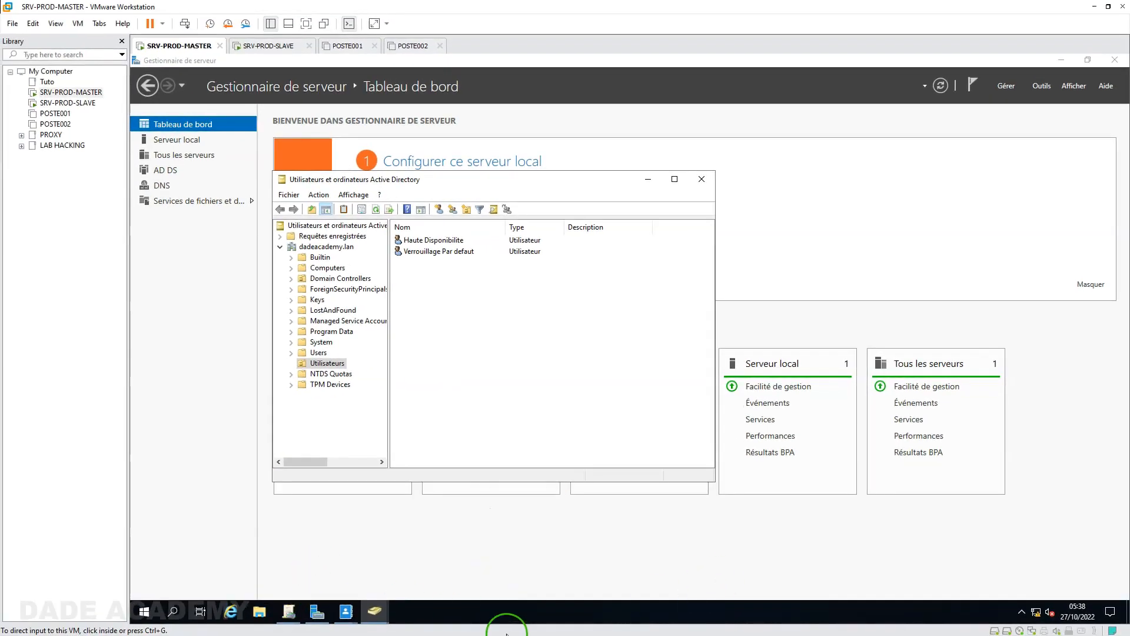